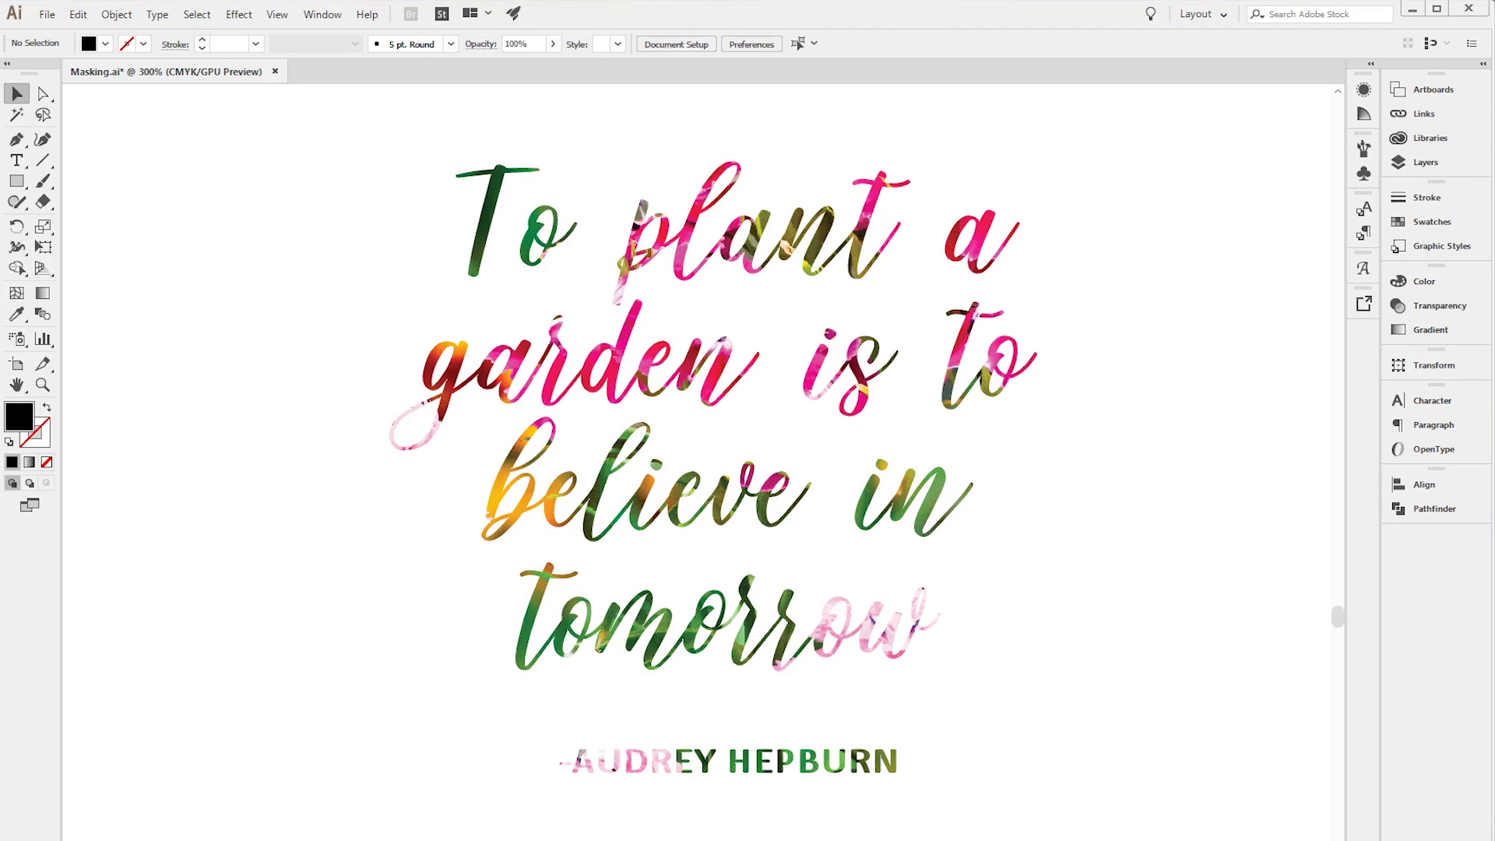
Shift the flower photo horizontally to the right to free blank canvas beside it, and leave it deselected.
click(711, 754)
scroll(701, 460, up, 10)
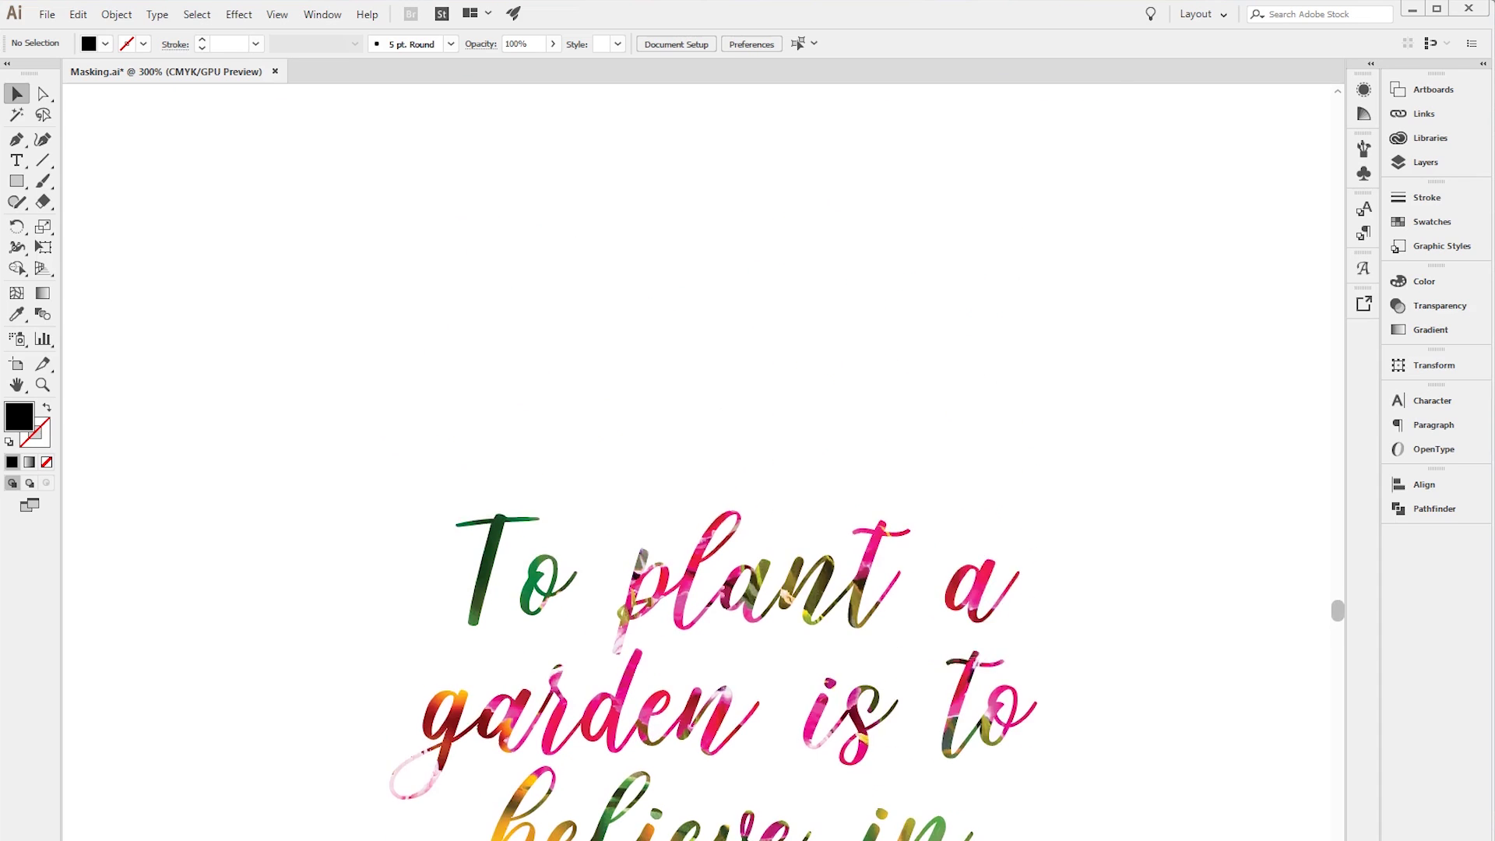
scroll(701, 459, up, 8)
scroll(701, 459, down, 6)
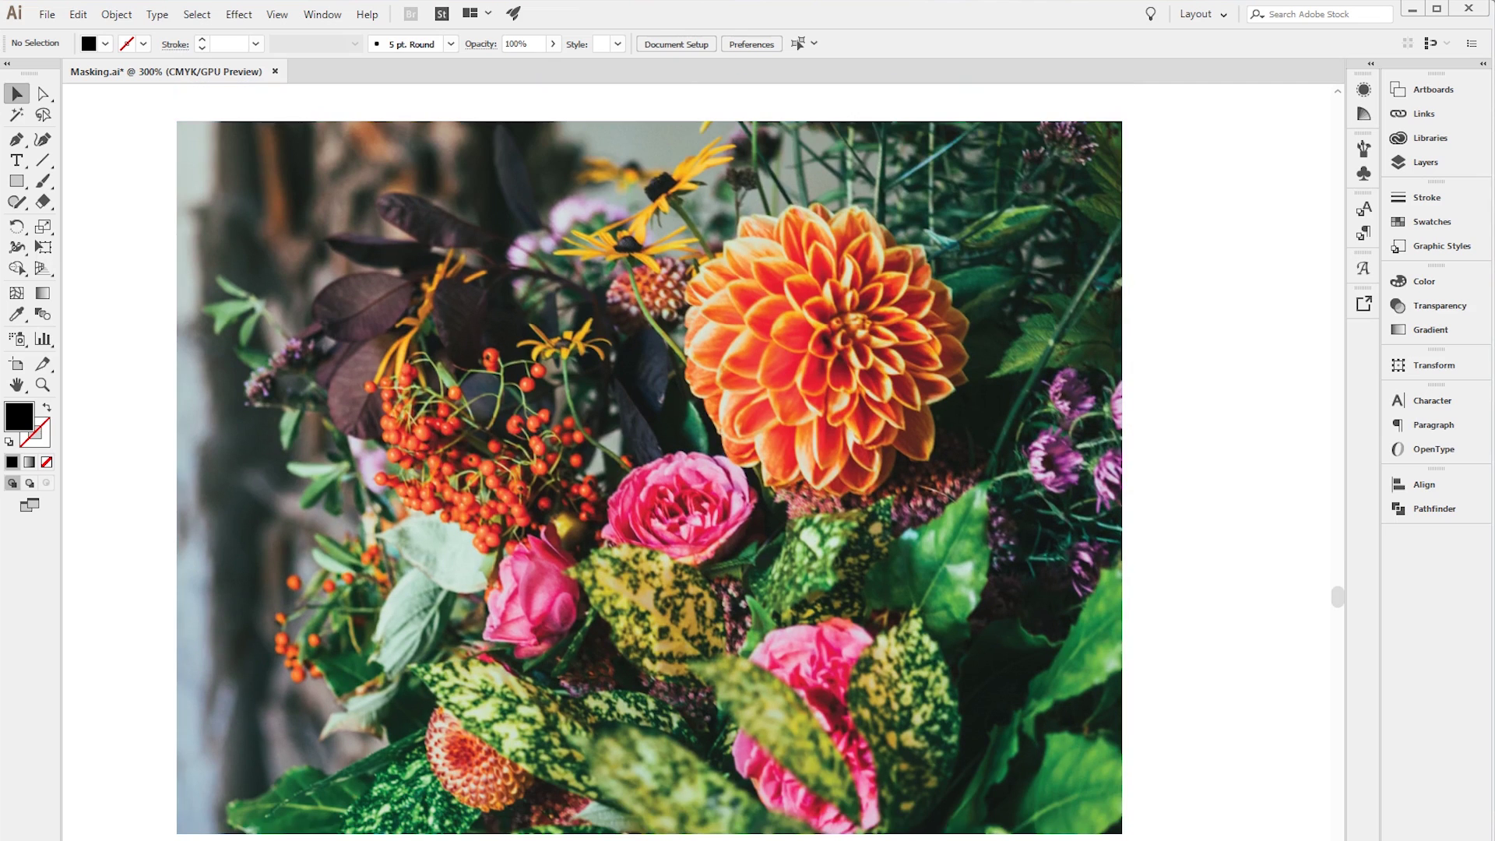
drag(244, 249, 429, 249)
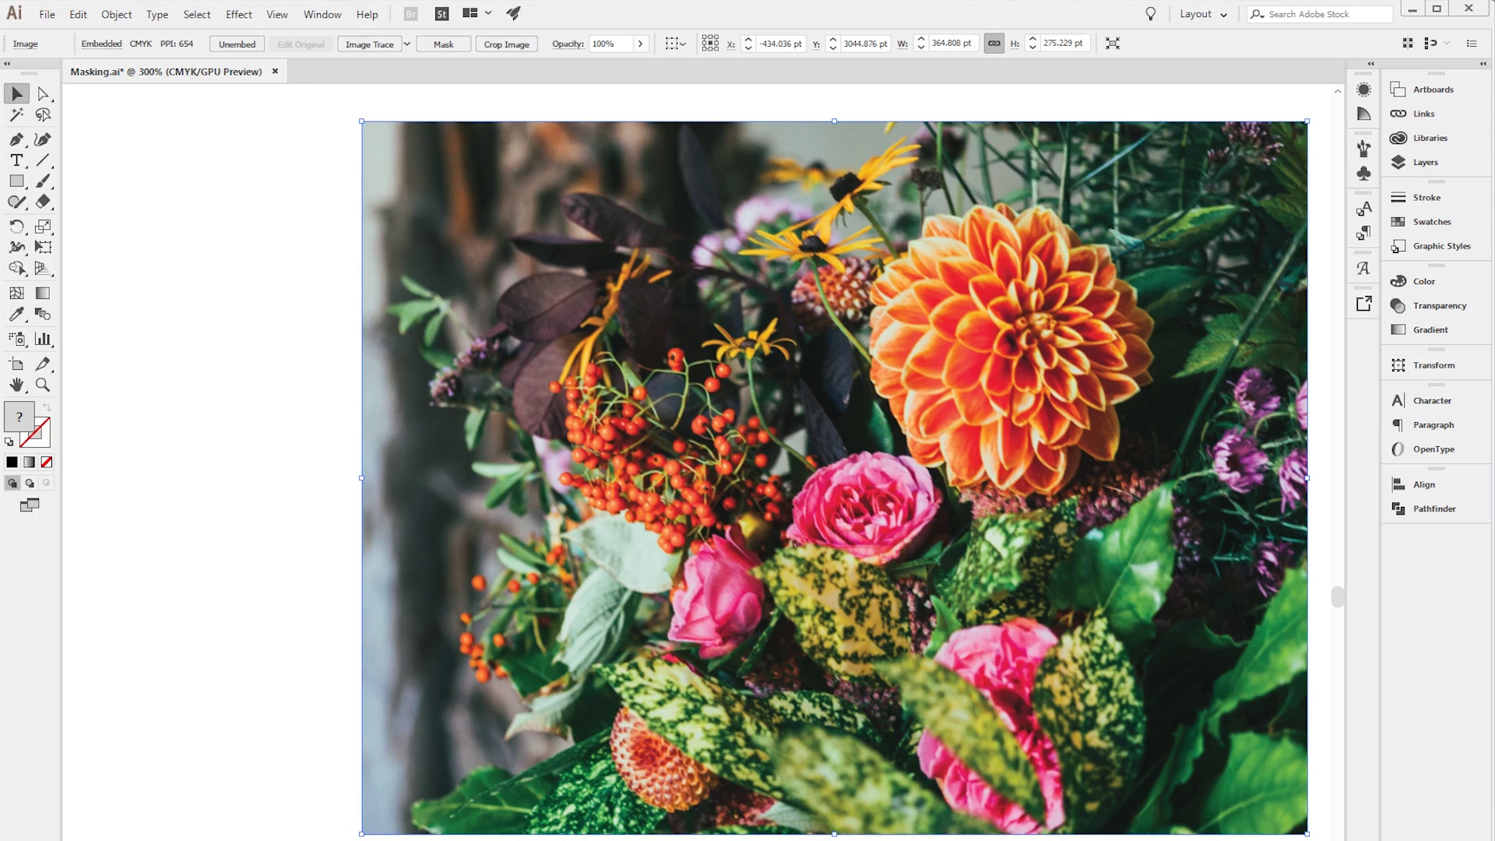
key(ctrl+shift+a)
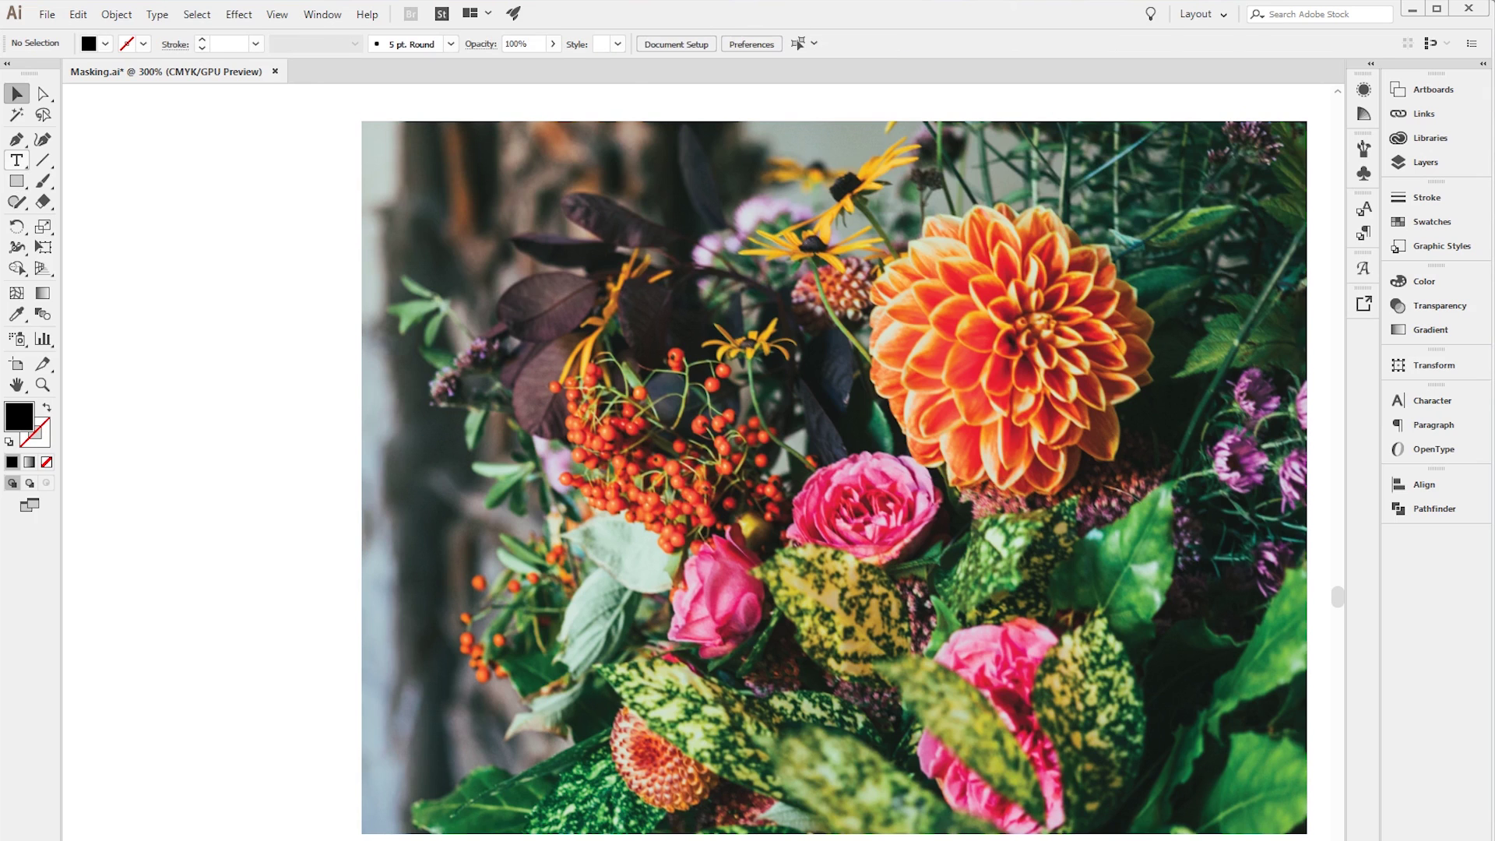
Draw a large text frame overlapping the flower photo's left edge, enter "Bloom" in it and clear that text again.
click(16, 159)
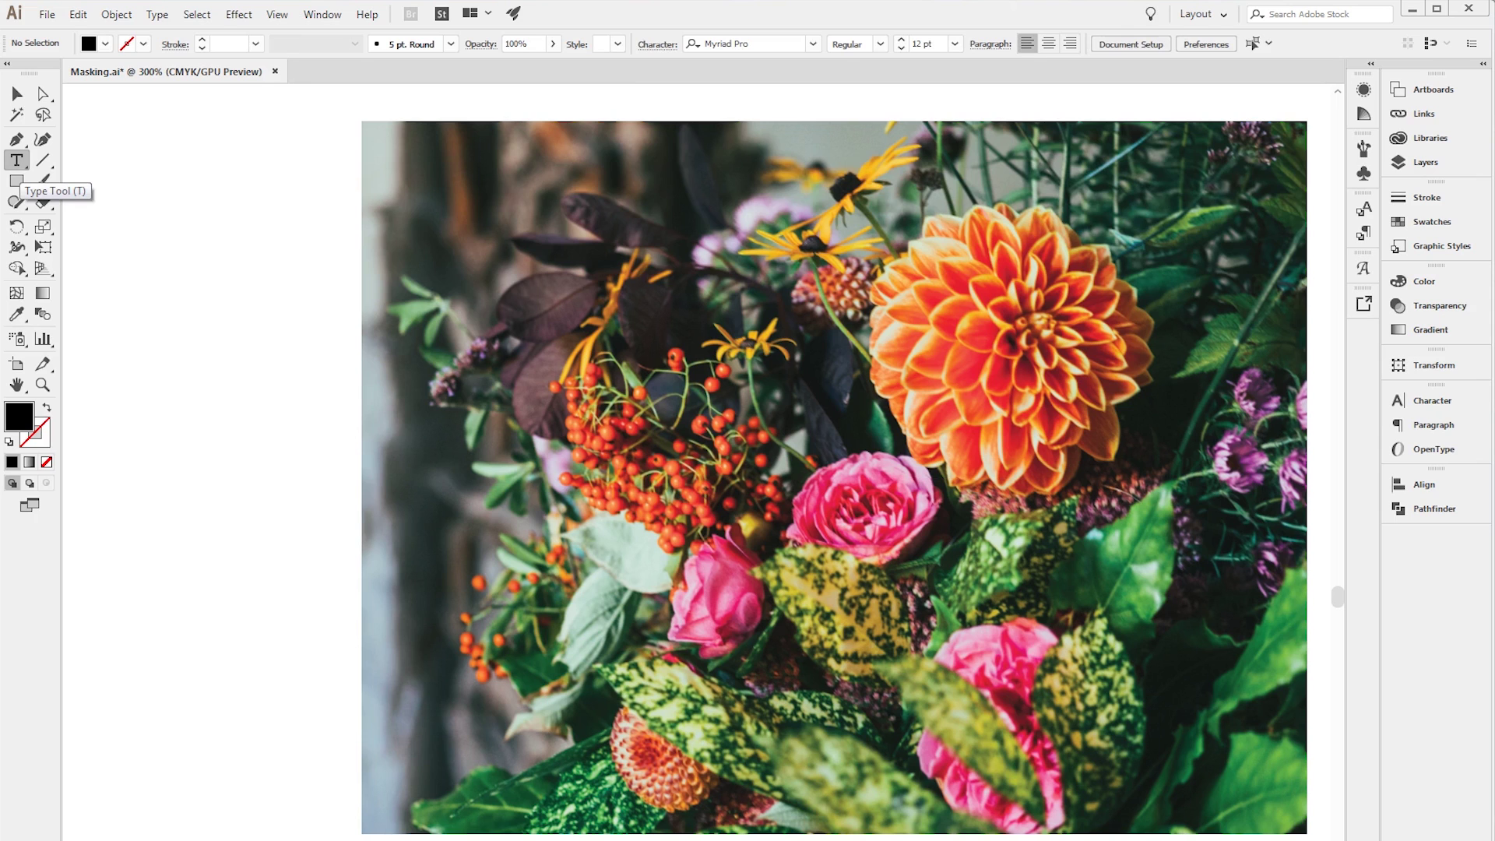
drag(79, 224, 668, 656)
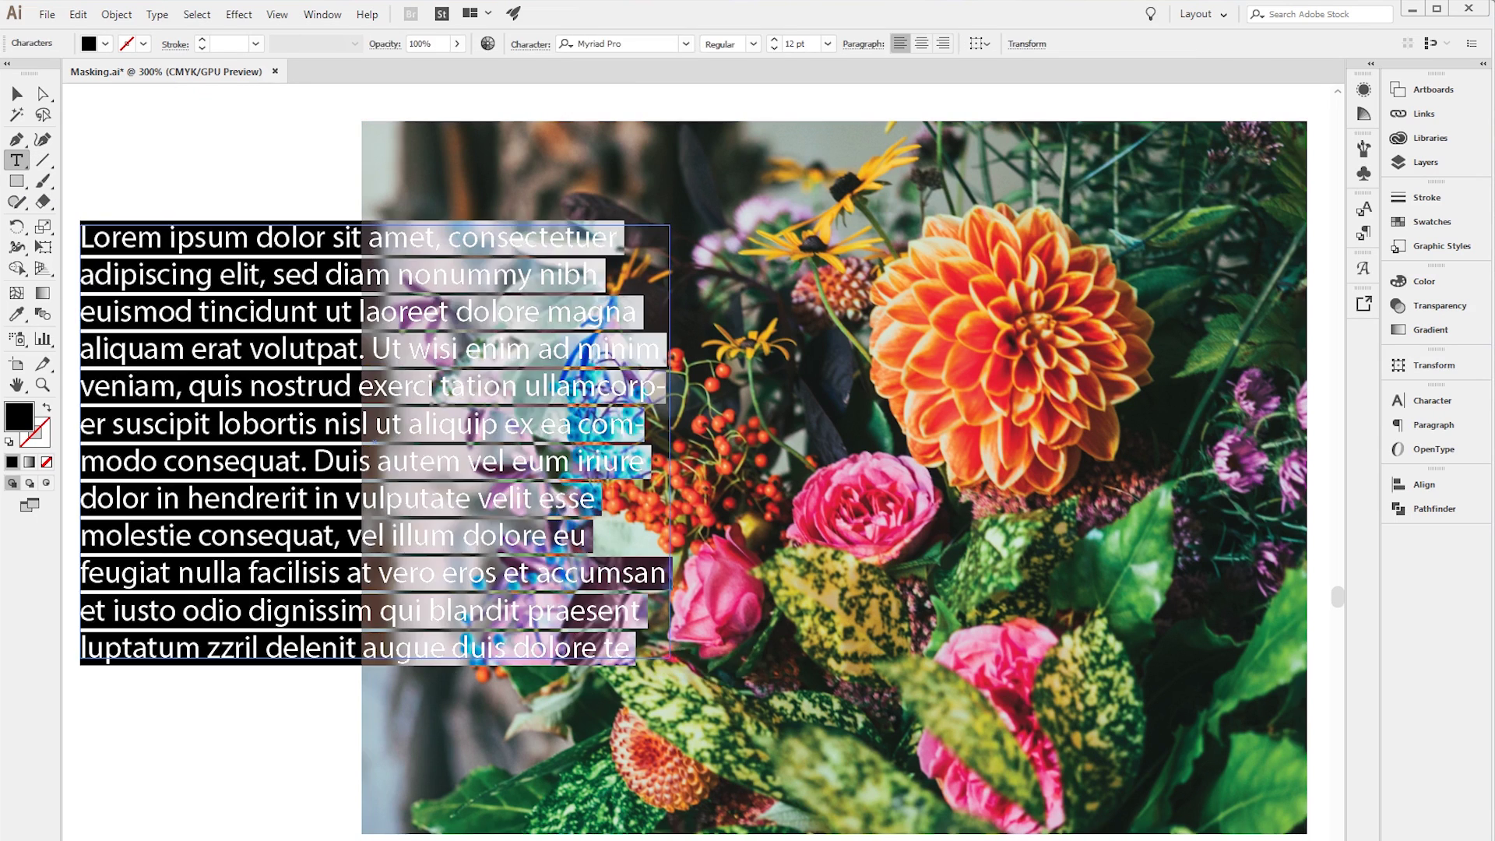
text(Bl)
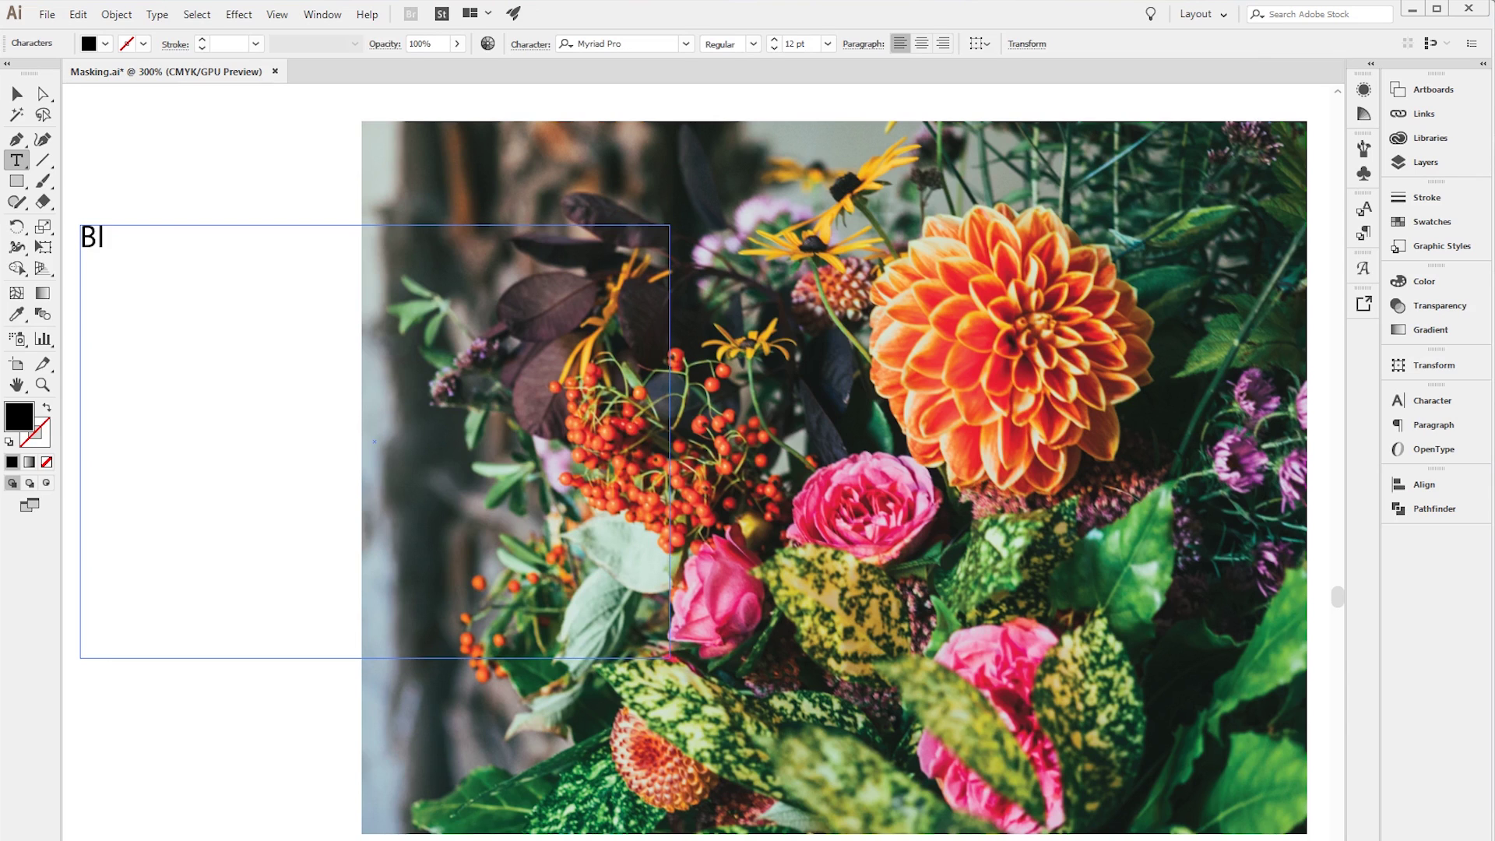
text(oom)
key(ctrl+a)
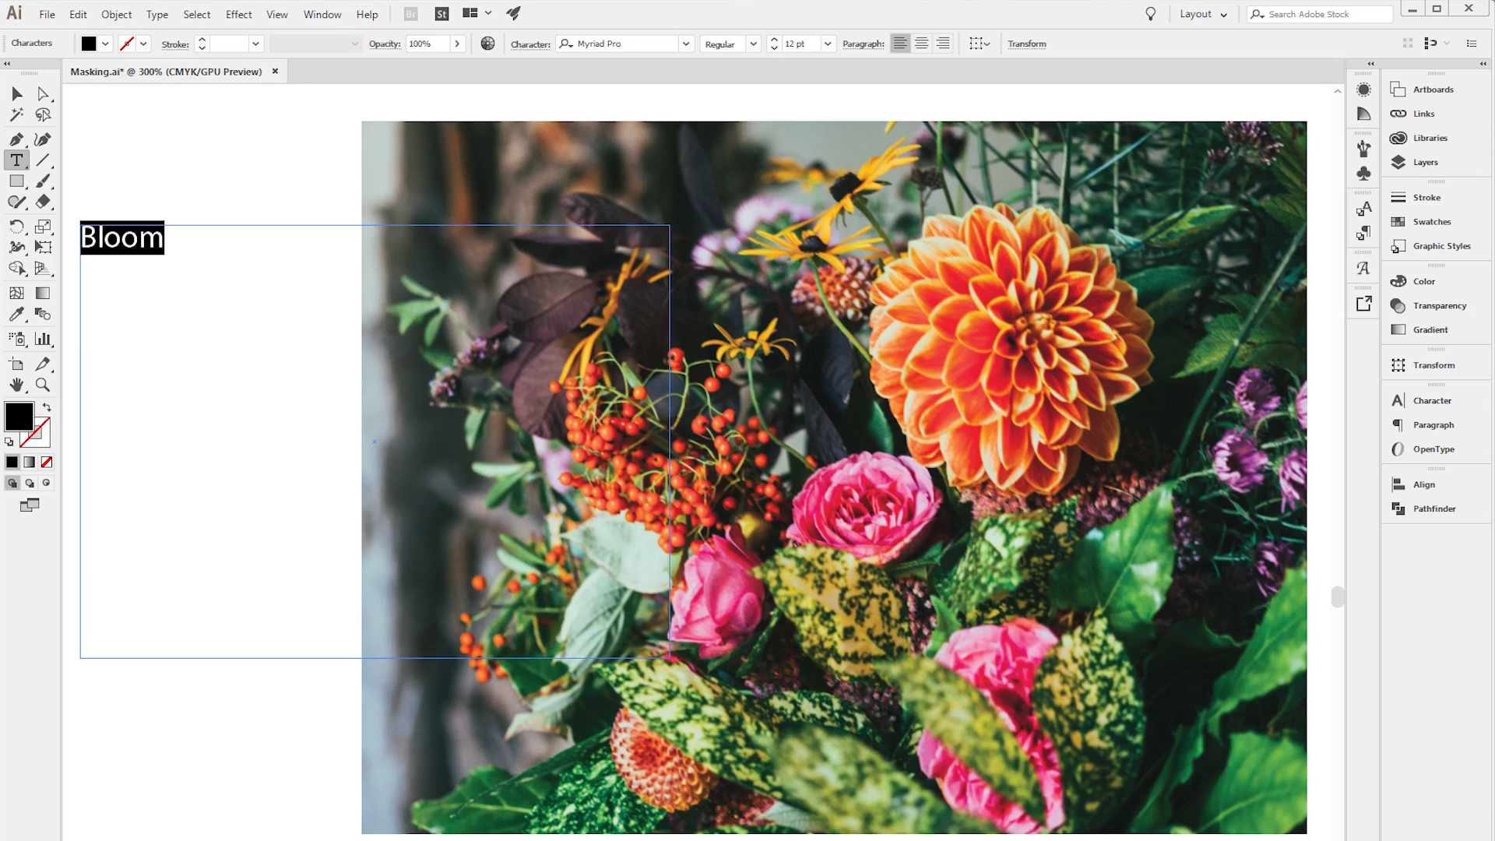
key(BackSpace)
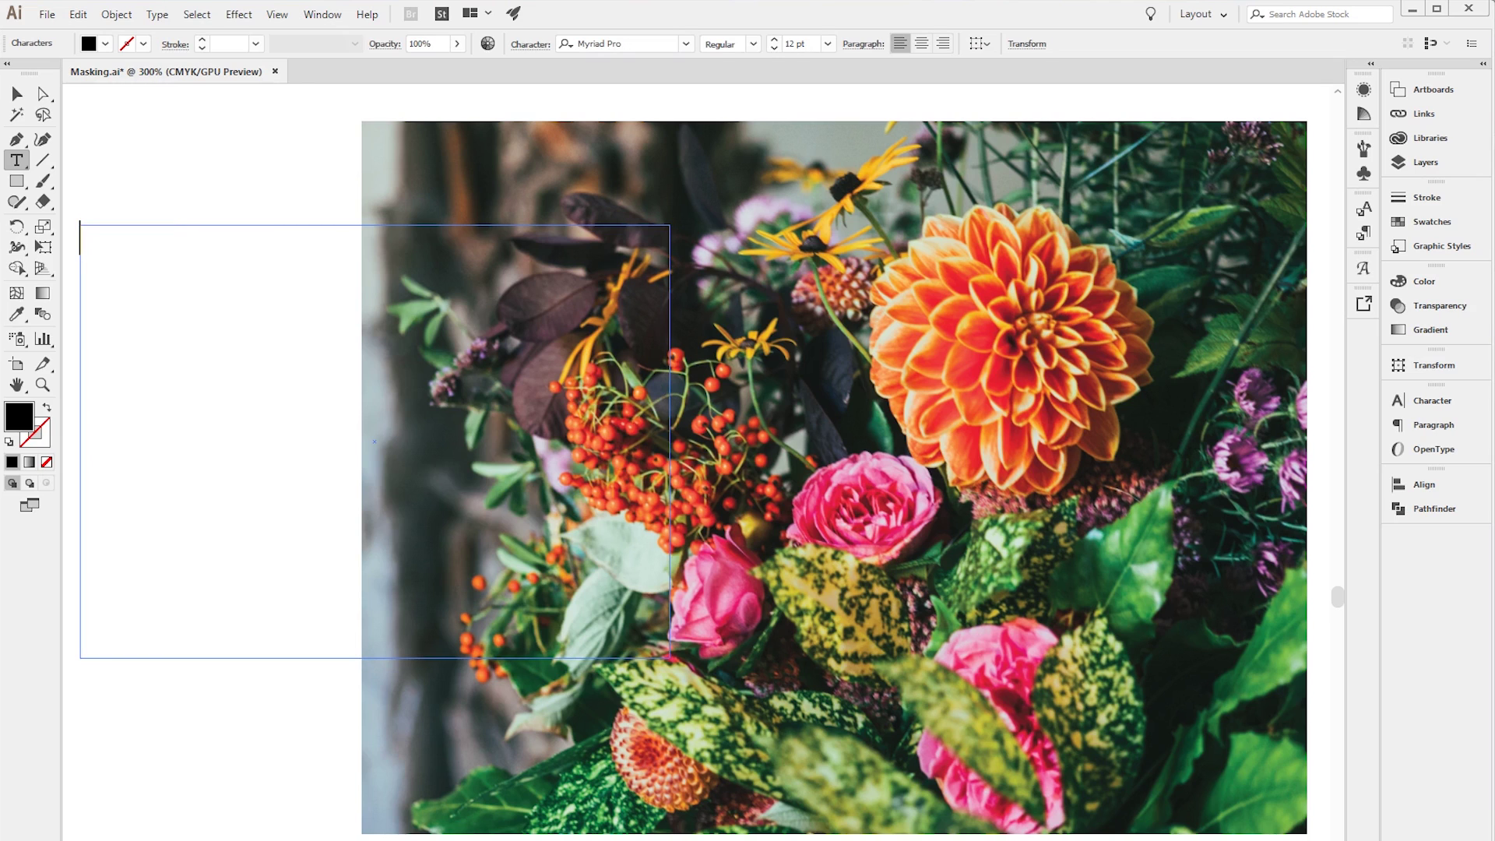
Set the empty text frame's font to Twindigo-Script at 70 pt.
click(626, 44)
click(626, 44)
text(Twn)
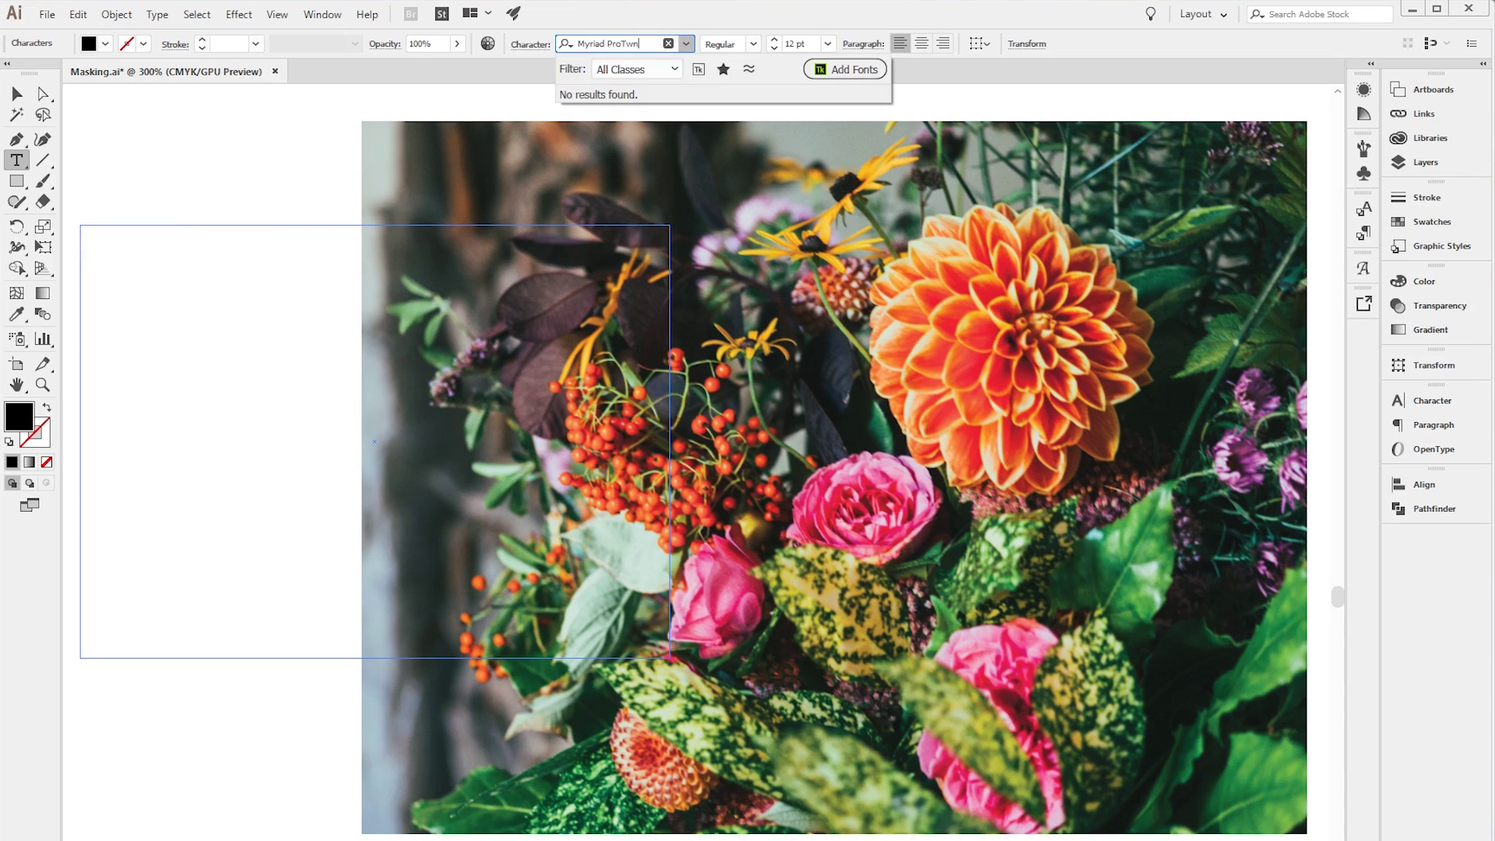
key(ctrl+a)
text(Twind)
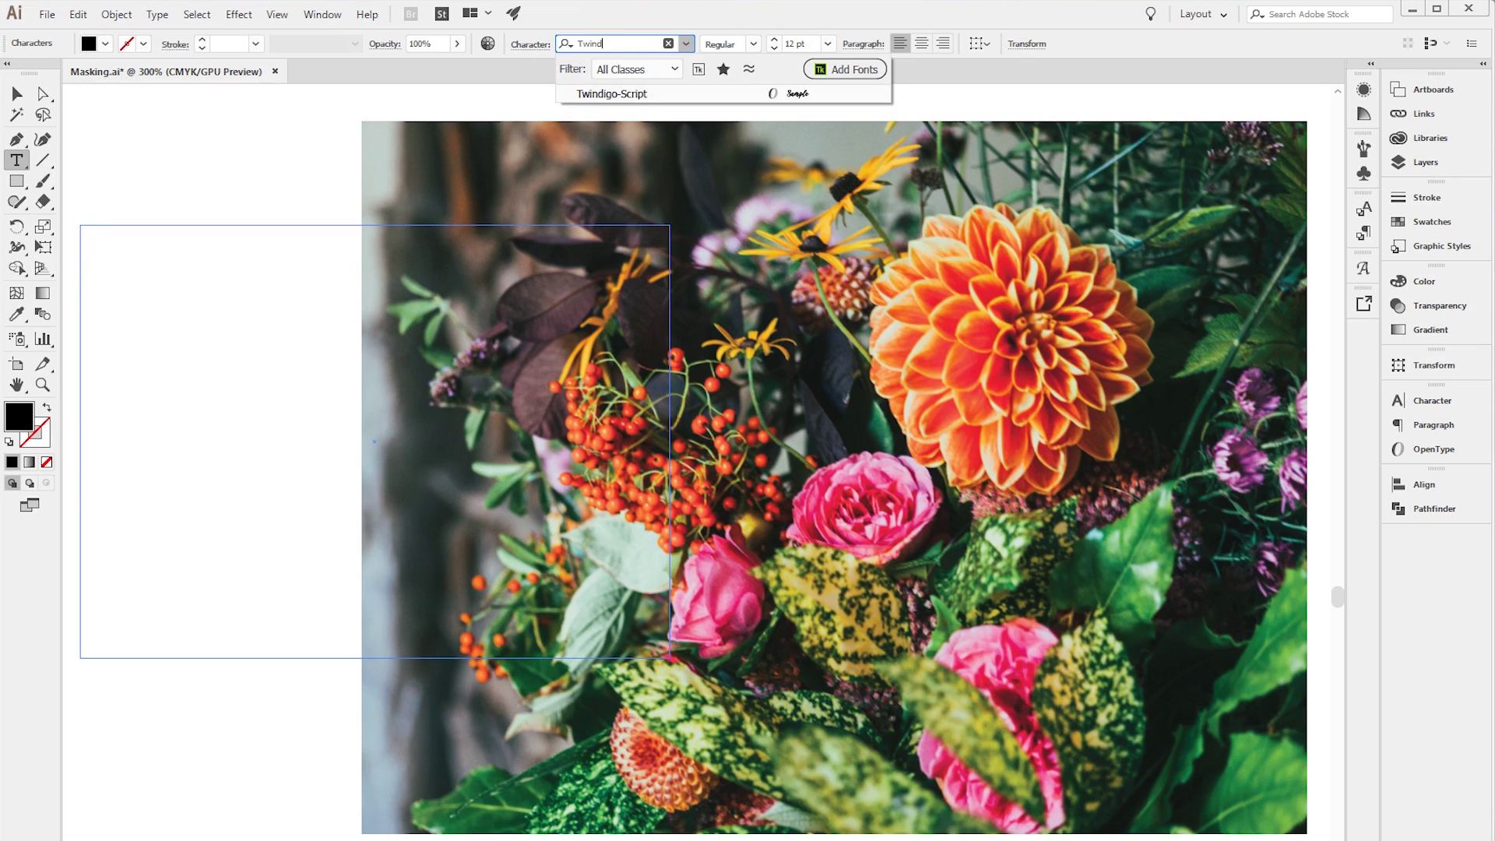
key(Return)
click(795, 44)
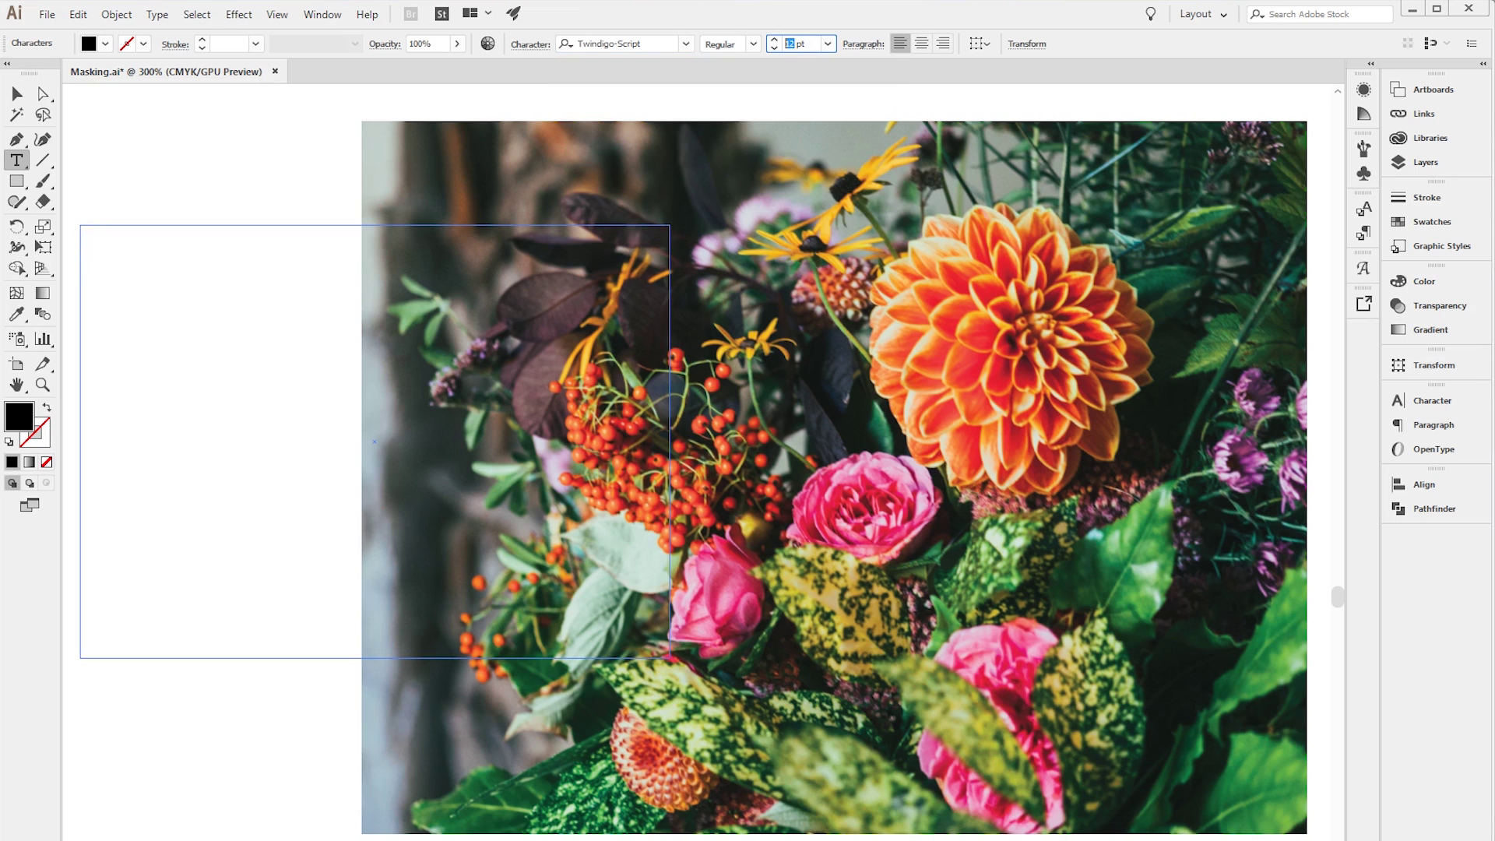
text(70)
key(Return)
Enter the quote "Bloom / where you / are planted" on three lines and extend the text frame downward to fit it.
text(Bloo)
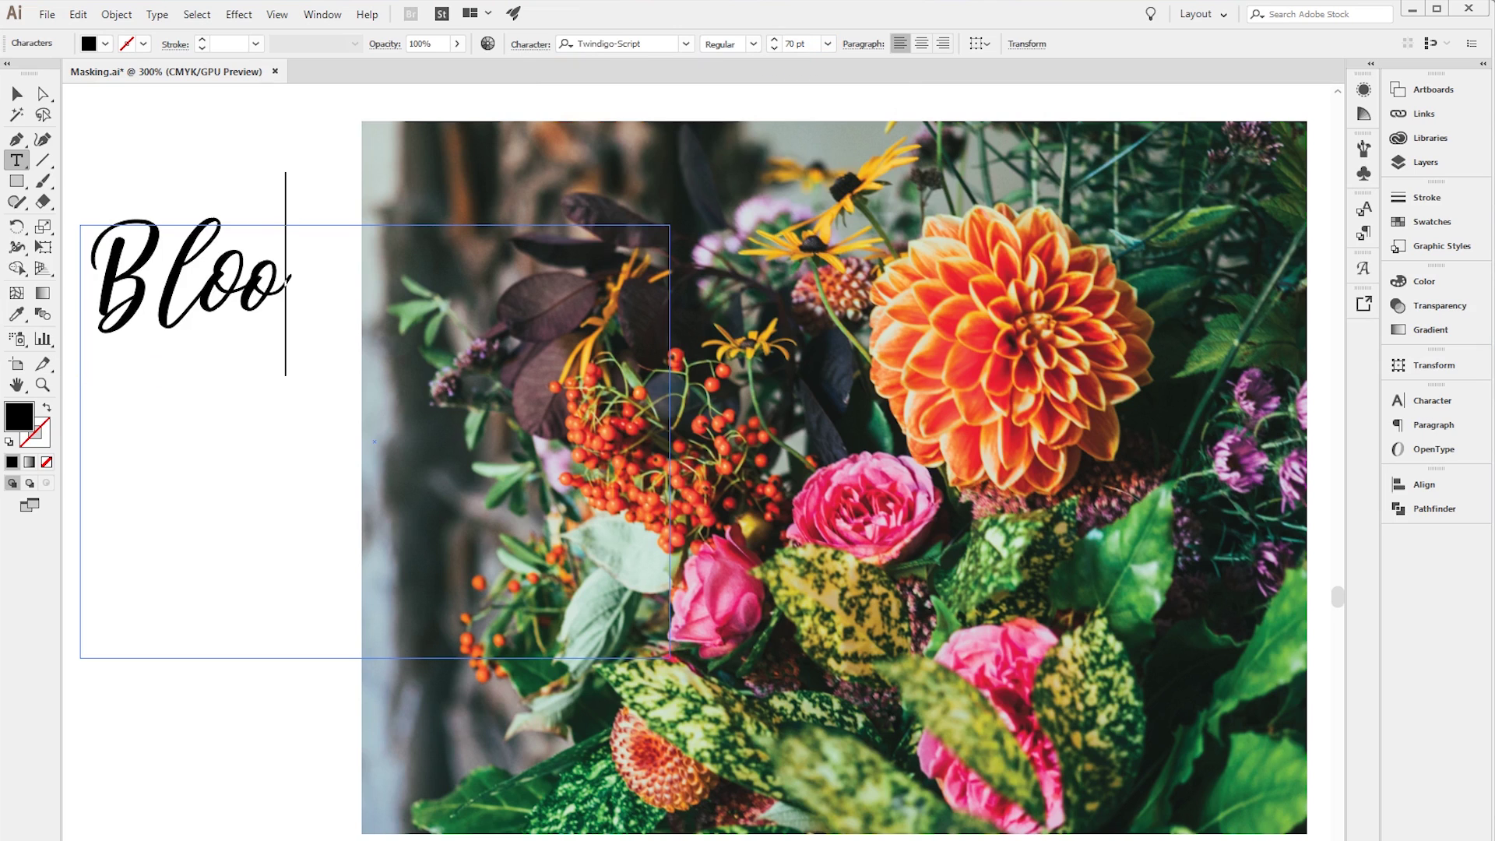
key(BackSpace)
text(om)
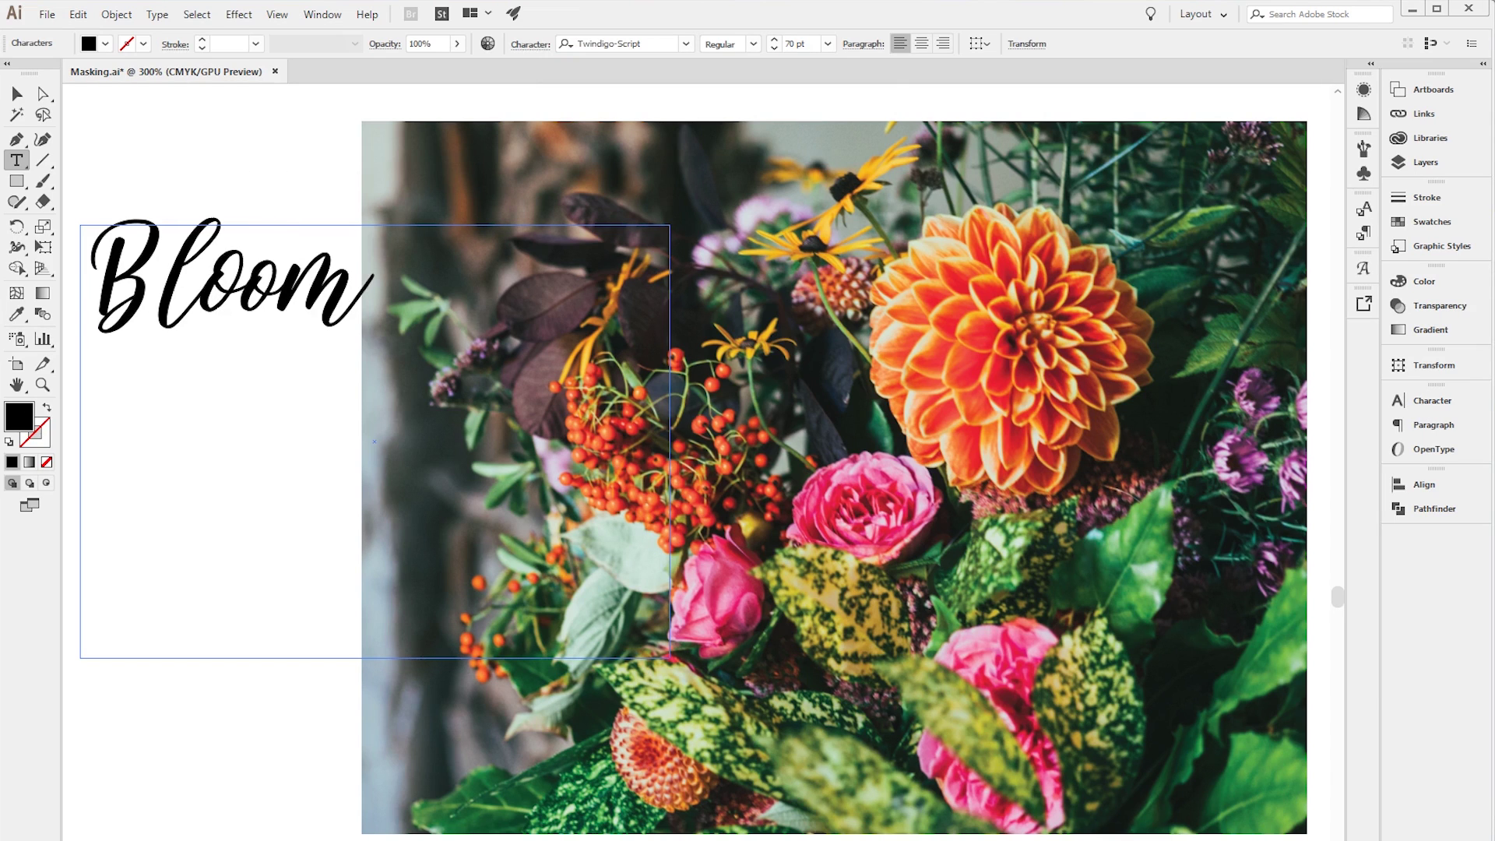
key(Return)
text(where)
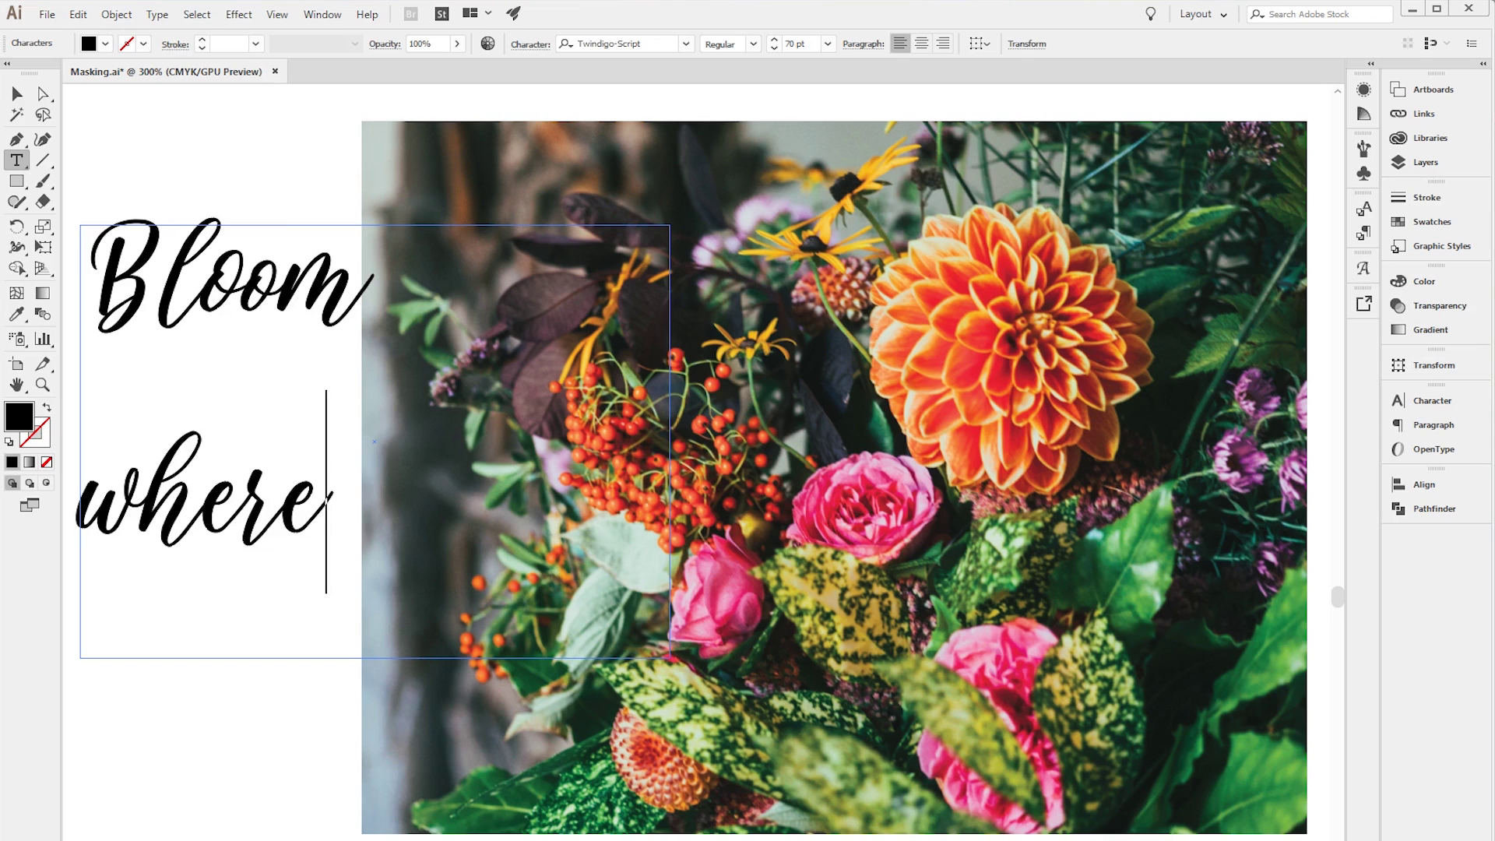
text( you)
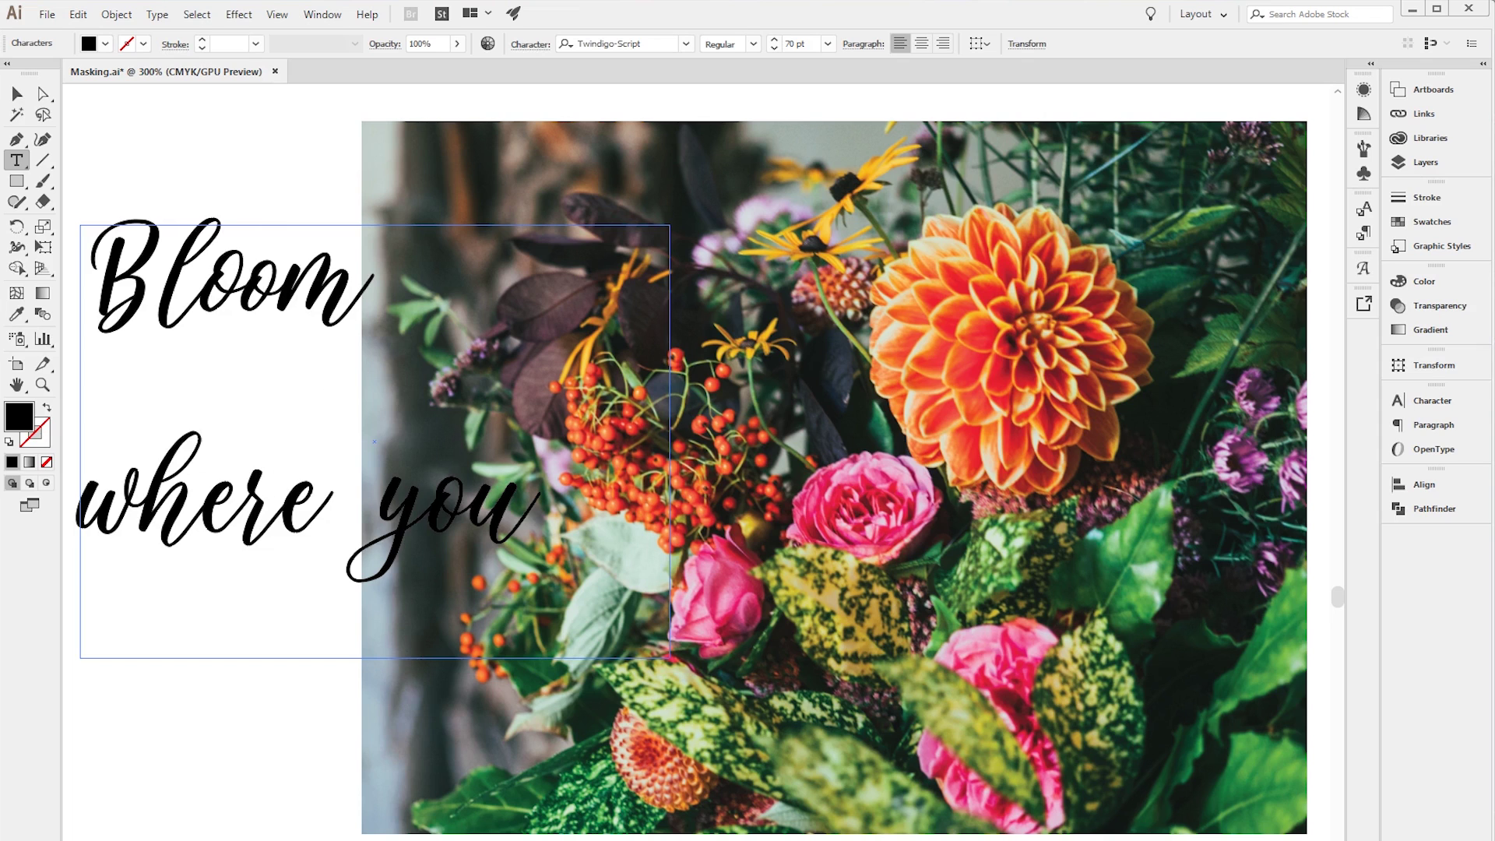
key(Return)
key(Escape)
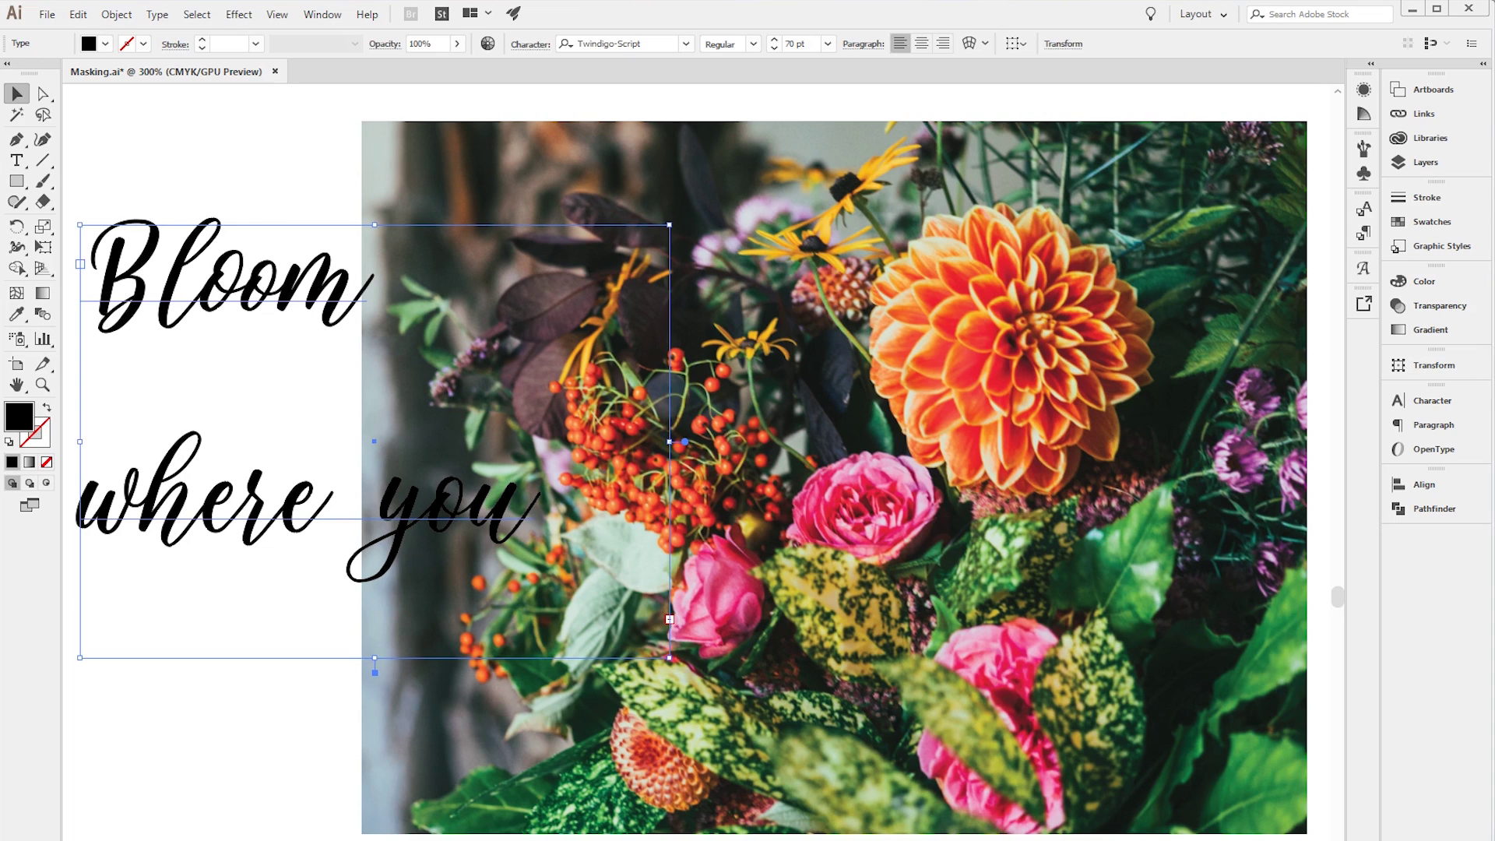
drag(374, 658, 375, 765)
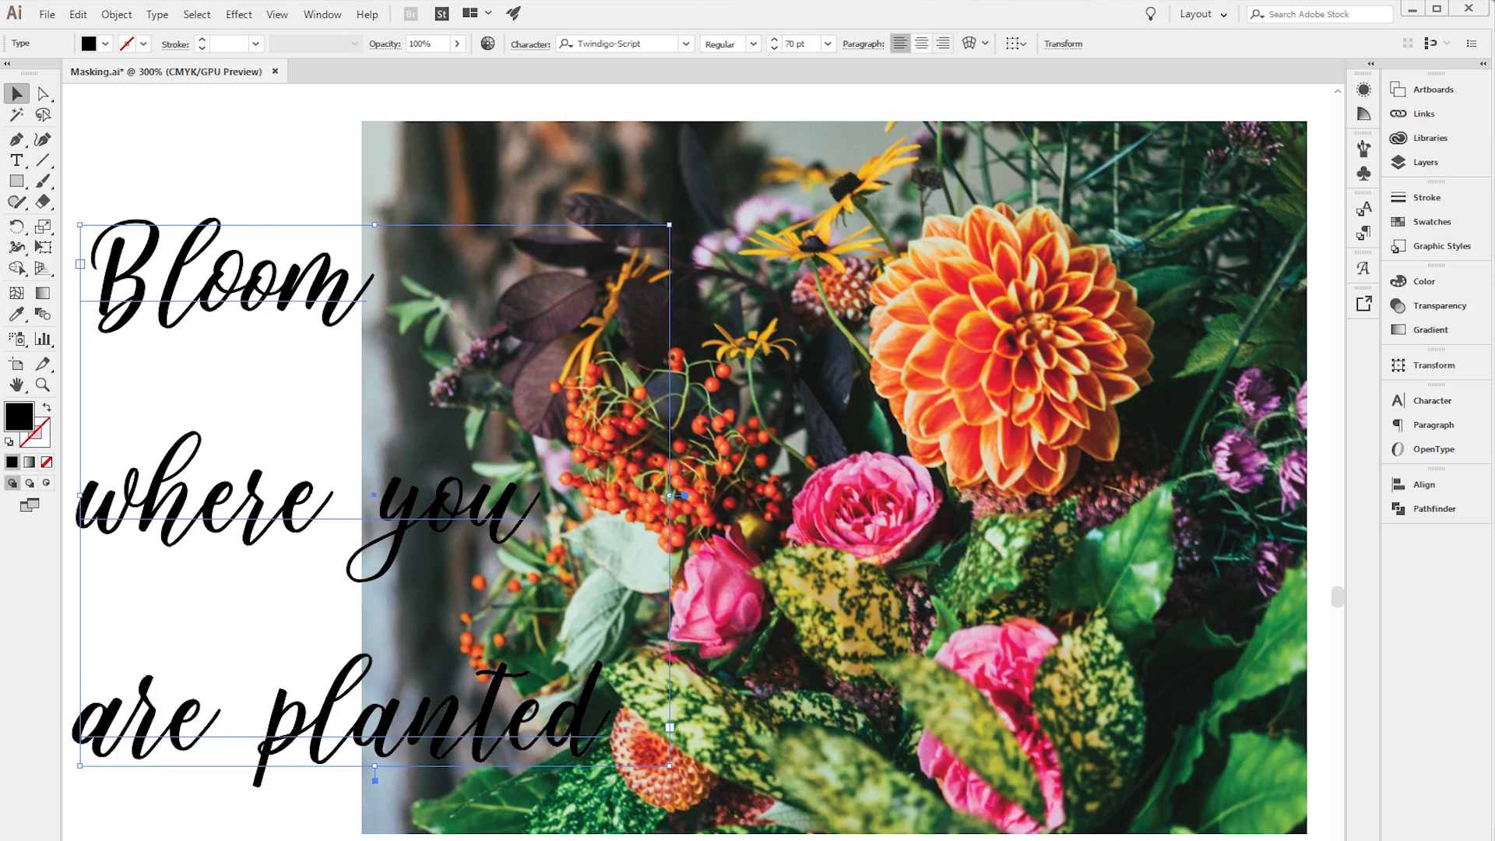
Centre-align the three-line quote and set its leading to 60 pt.
click(921, 44)
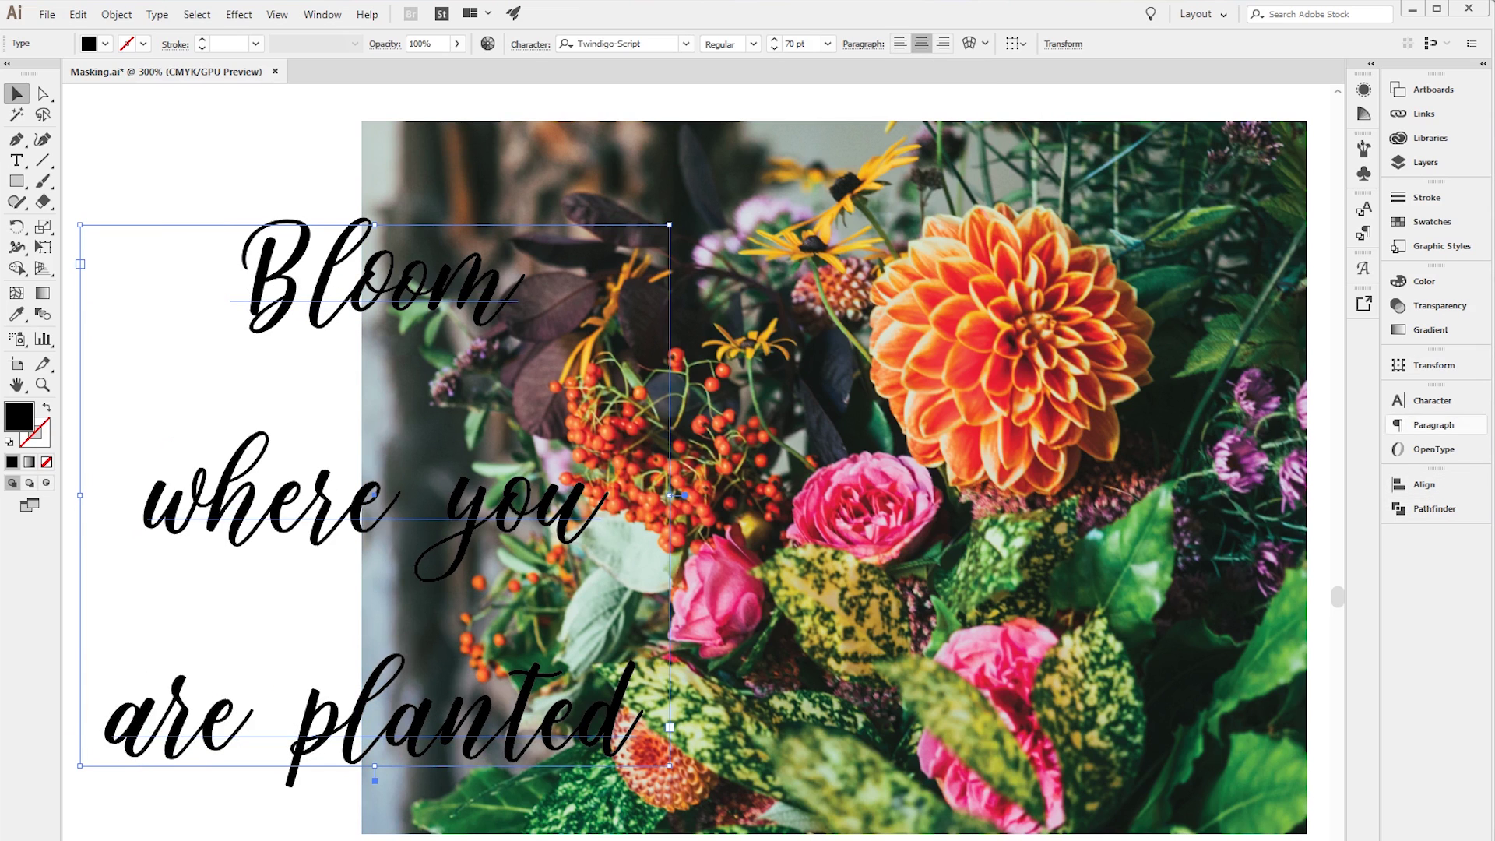
click(1432, 400)
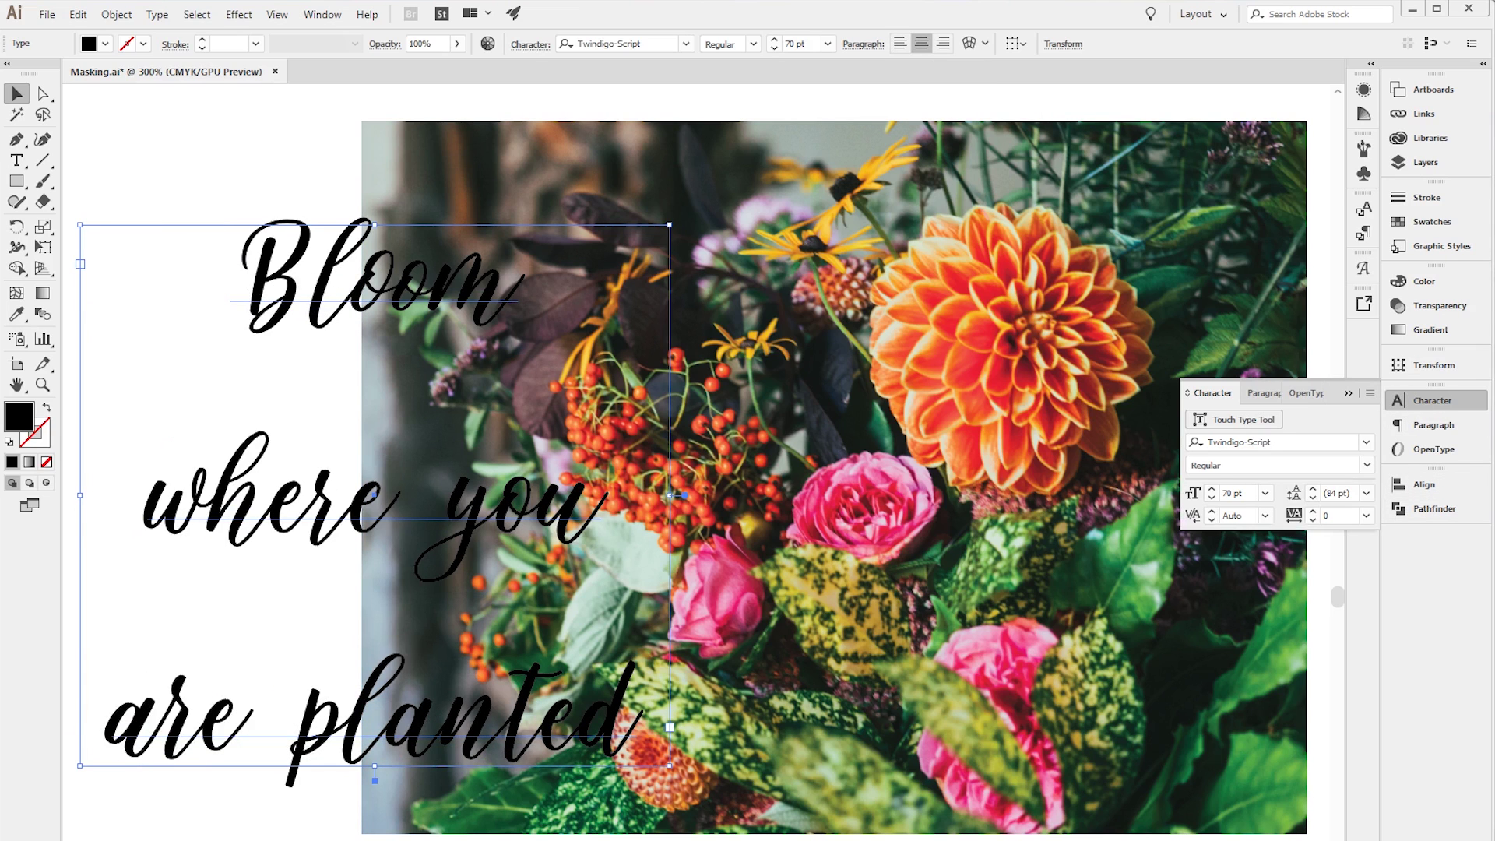
drag(1340, 493, 1320, 494)
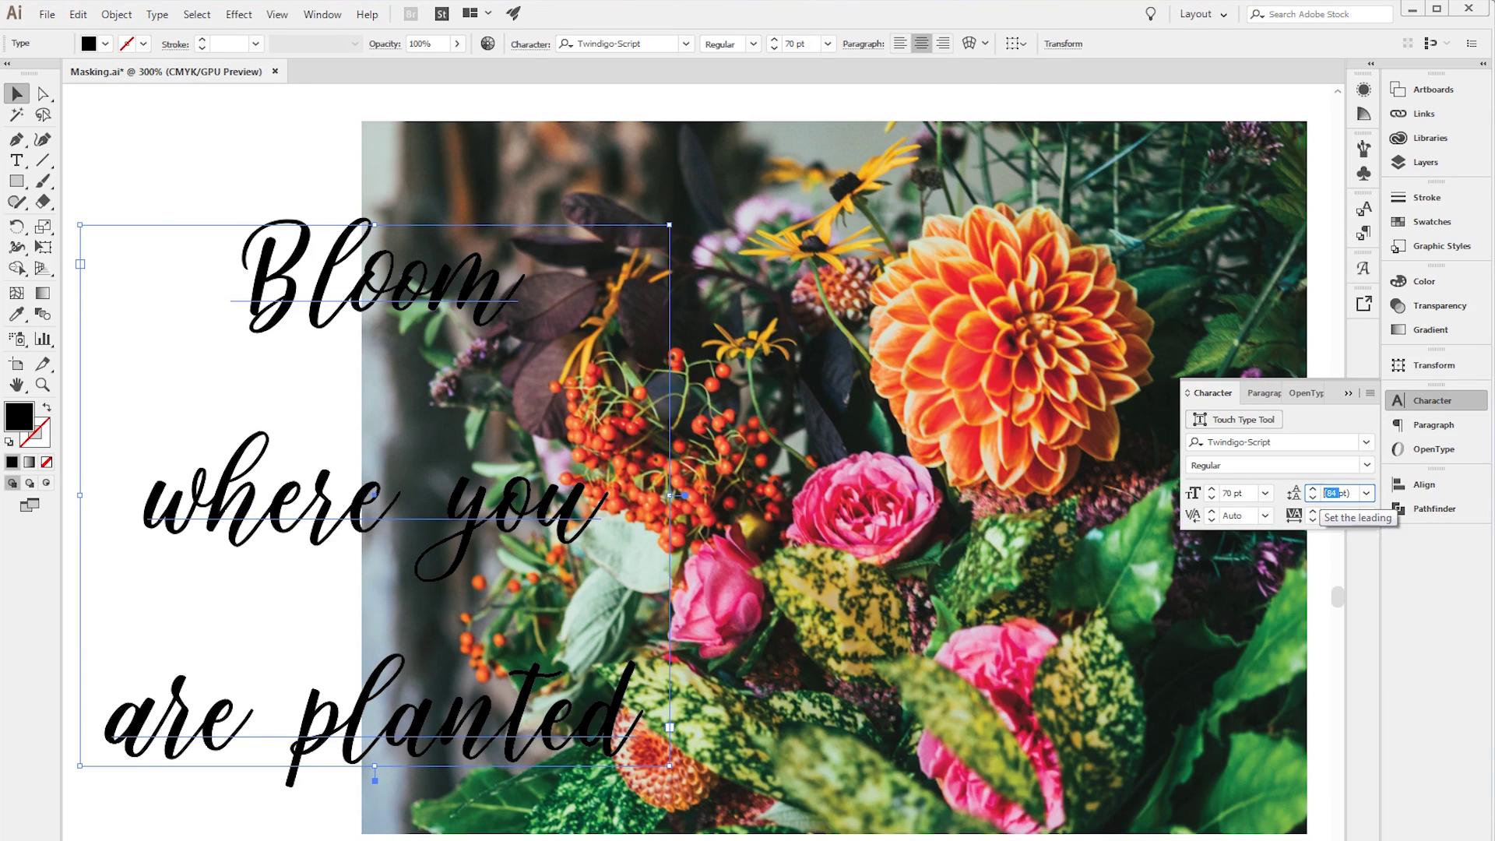
text(84)
key(Return)
double_click(1330, 492)
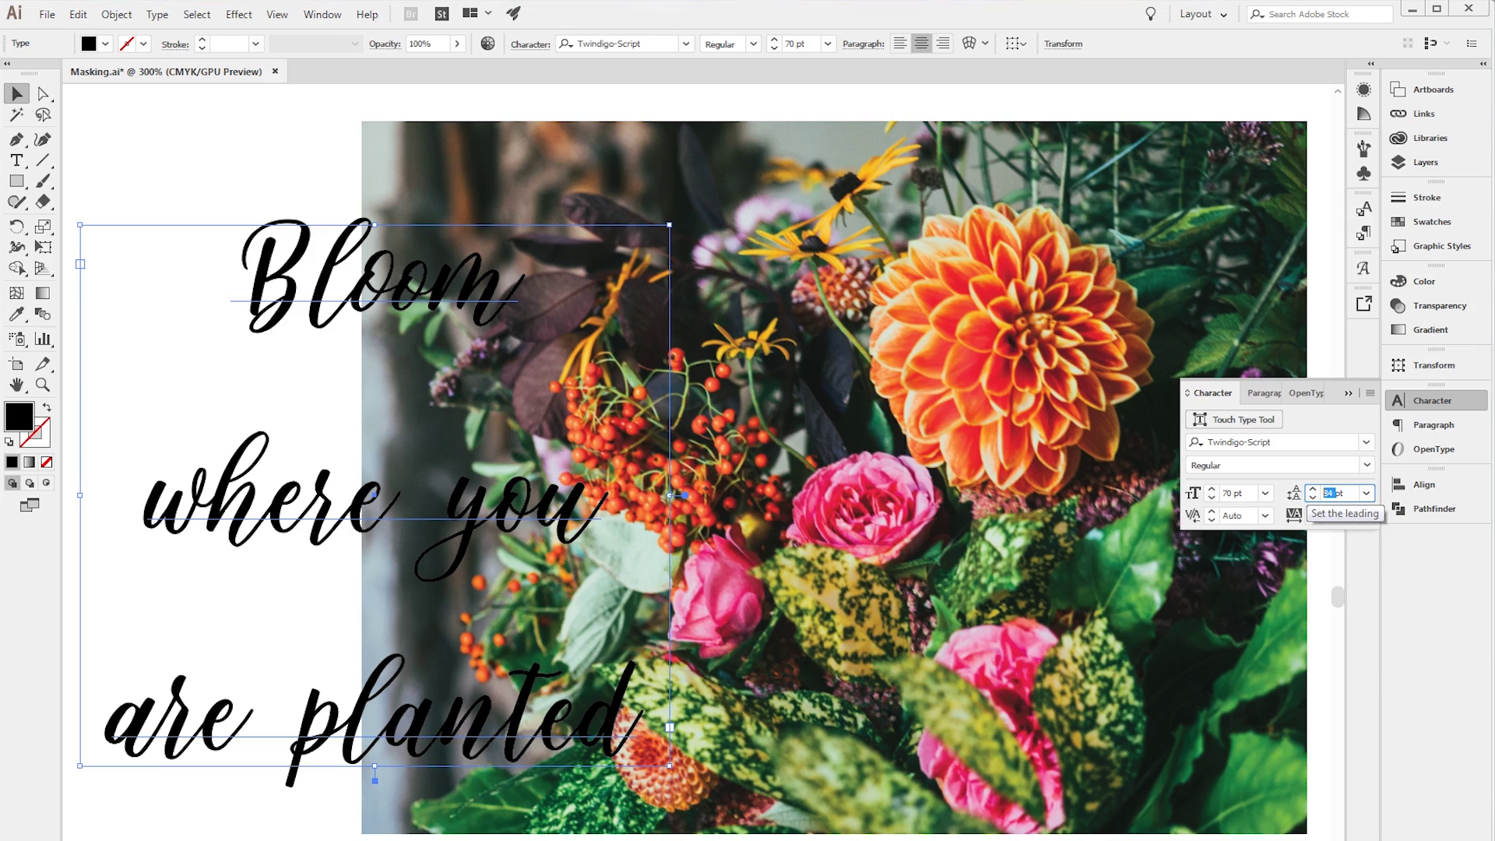
text(60)
key(Return)
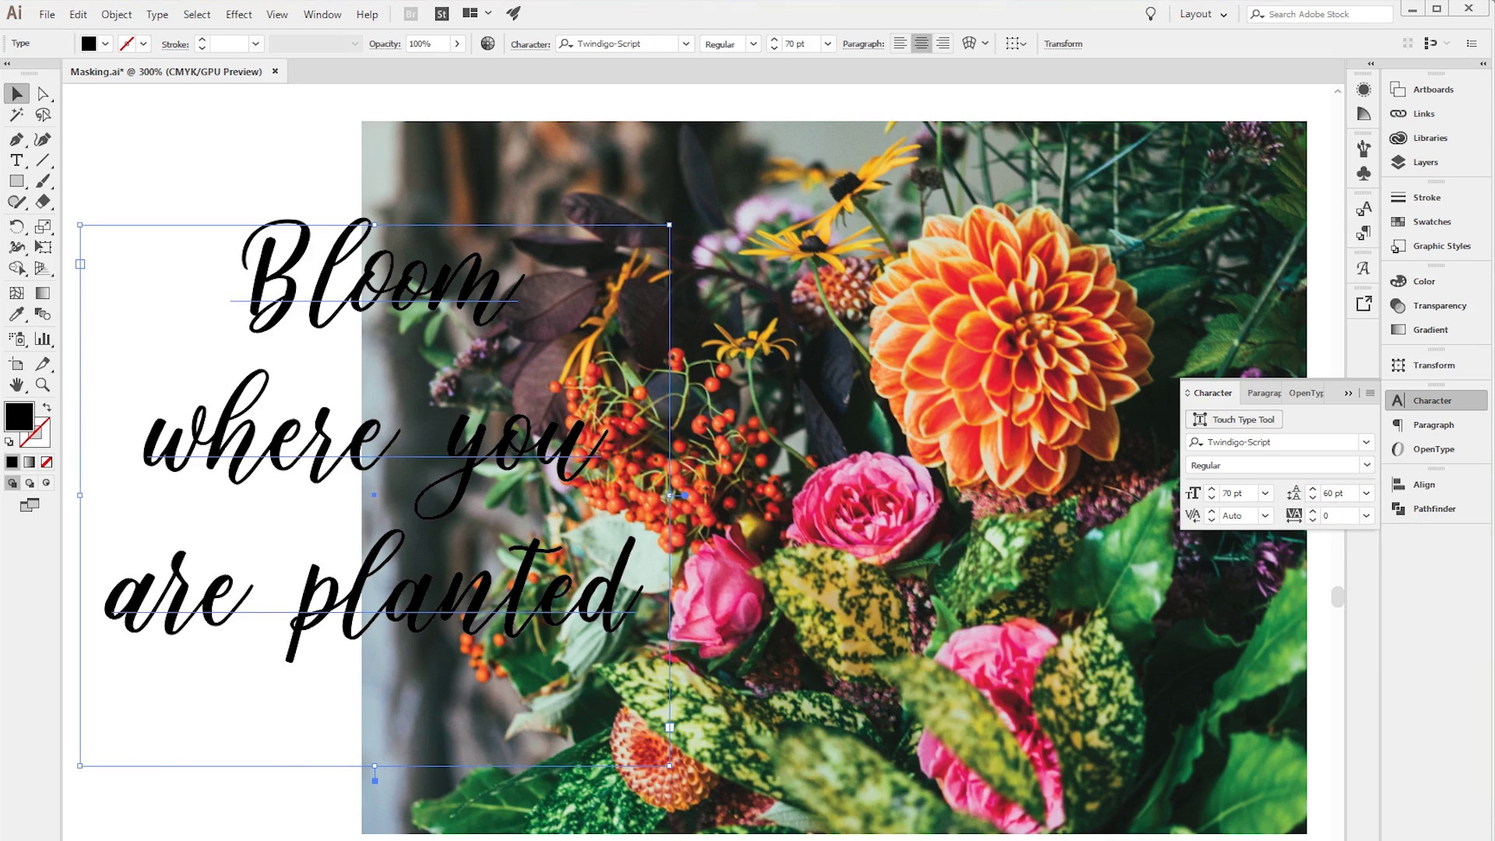
Change the quote's fill colour to white (ffffff).
double_click(19, 416)
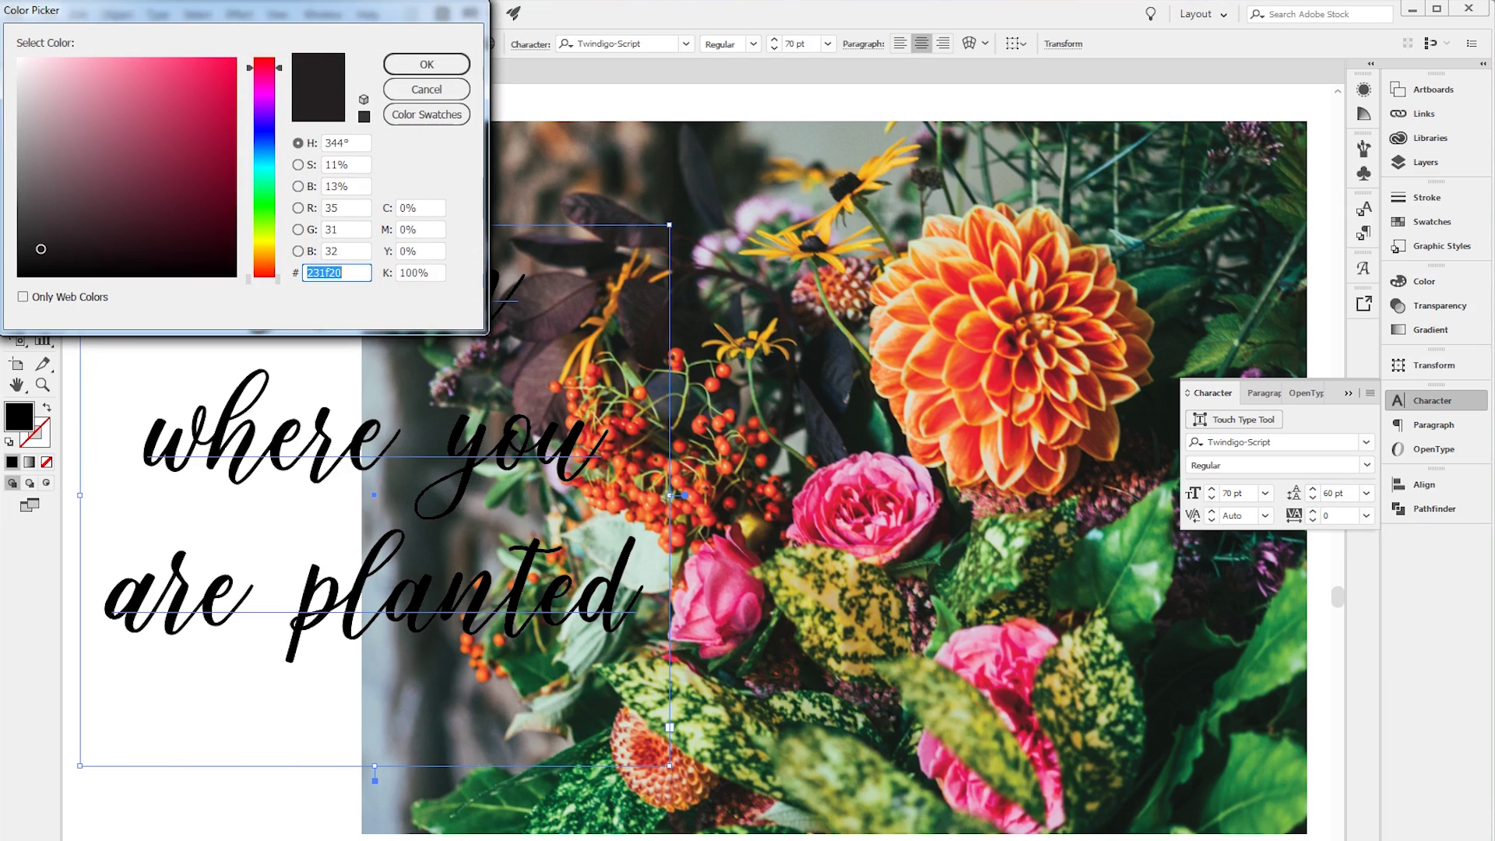
text(ffffff)
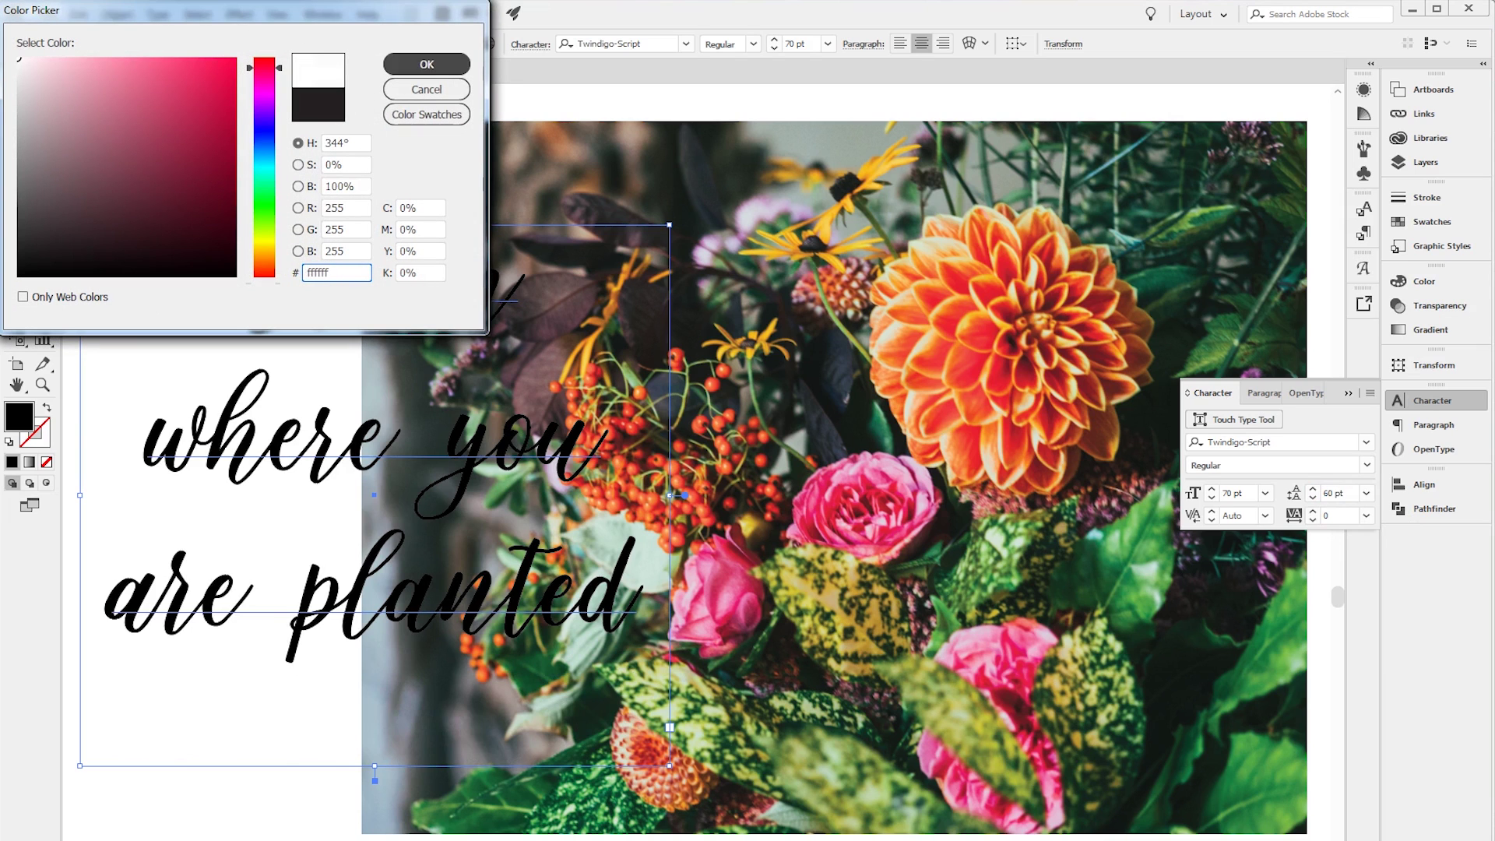
key(Return)
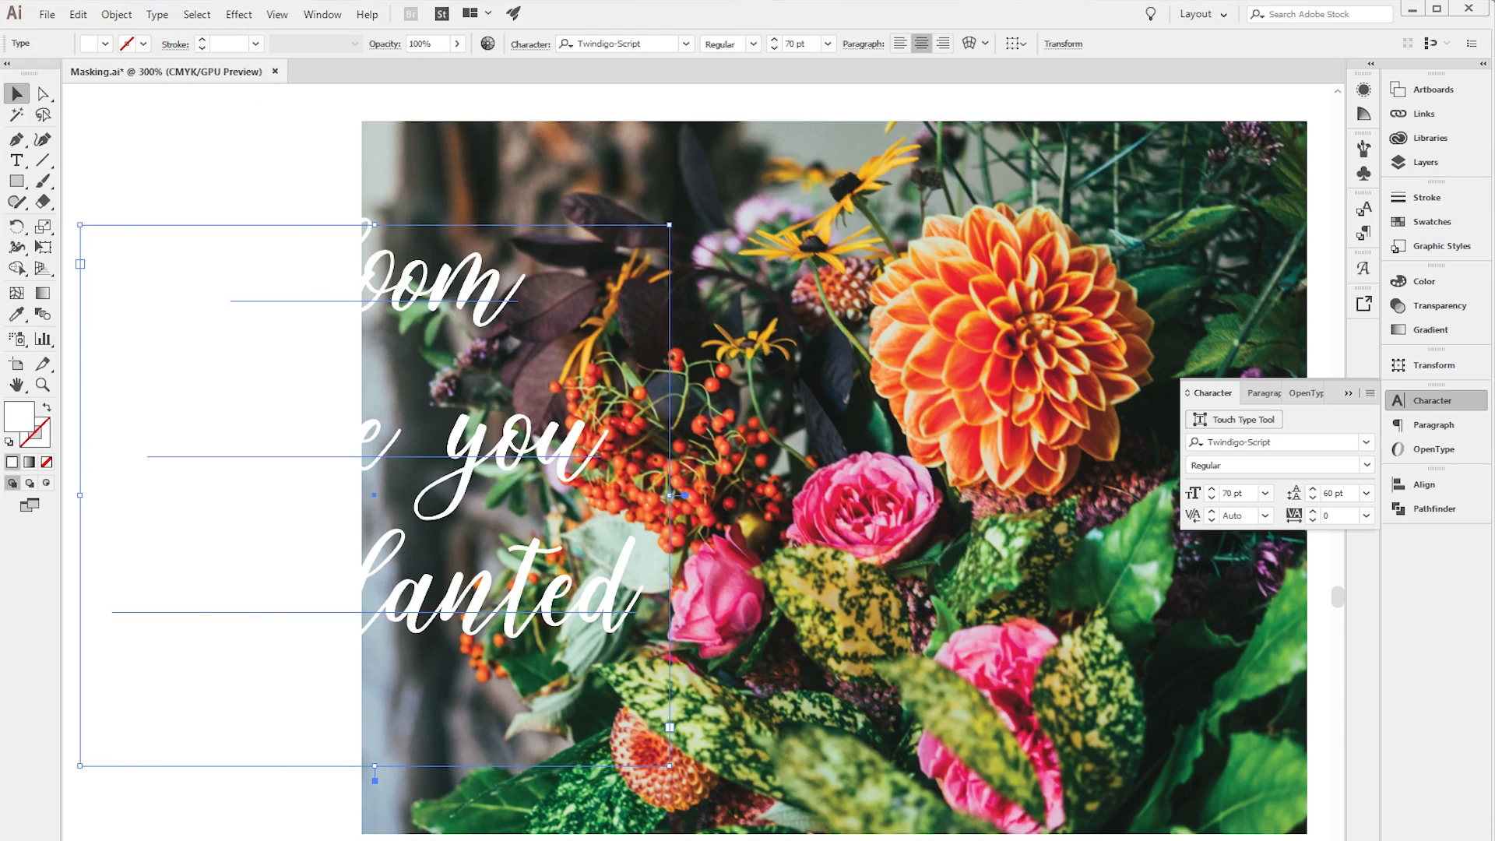
Move the white quote onto the photo so that its lines lie over the orange dahlia and the pink flowers.
drag(502, 430, 998, 503)
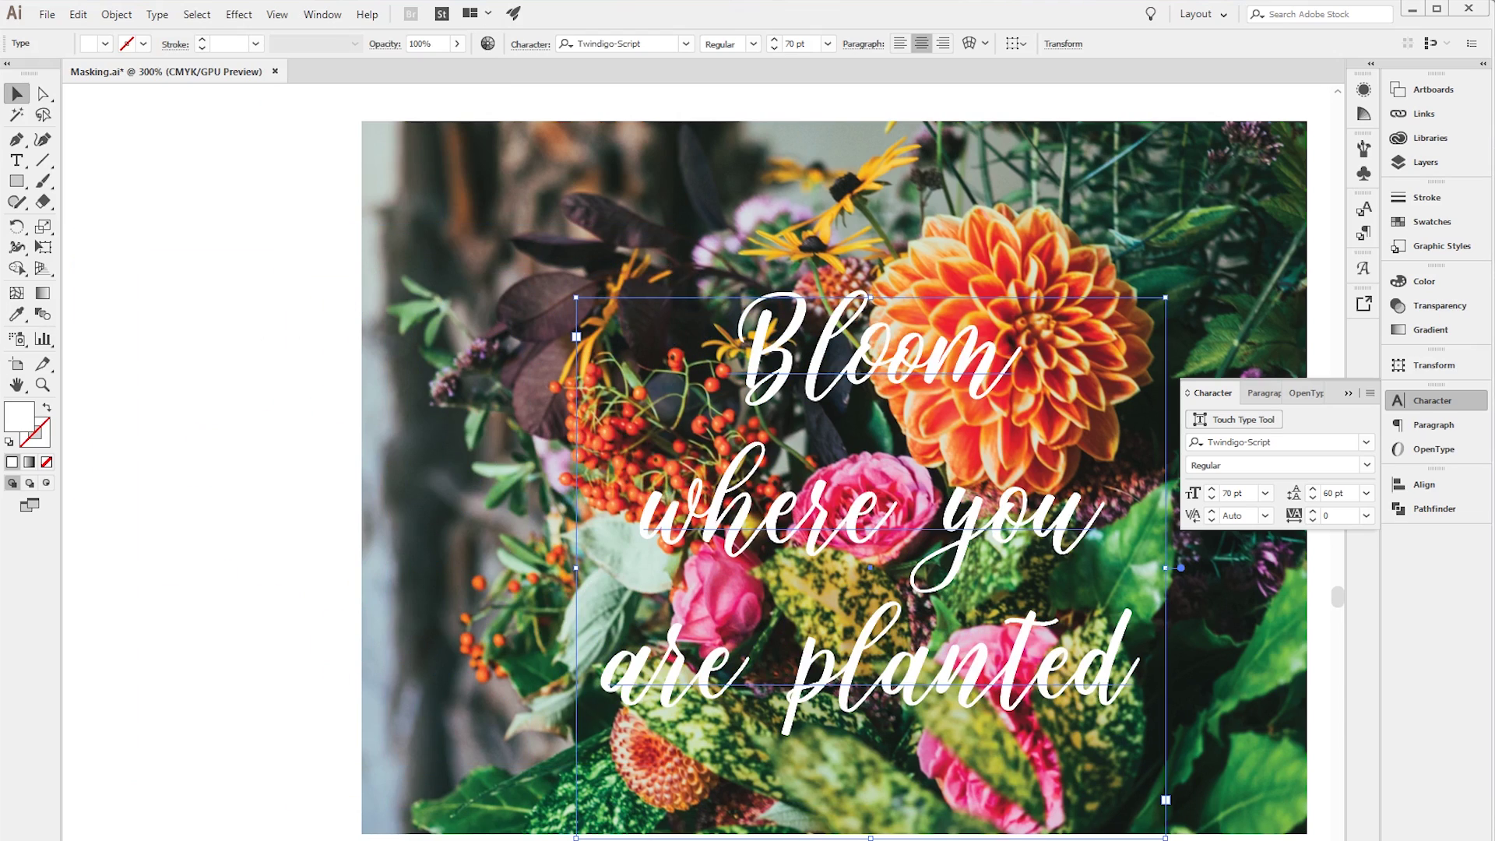
drag(778, 529, 891, 538)
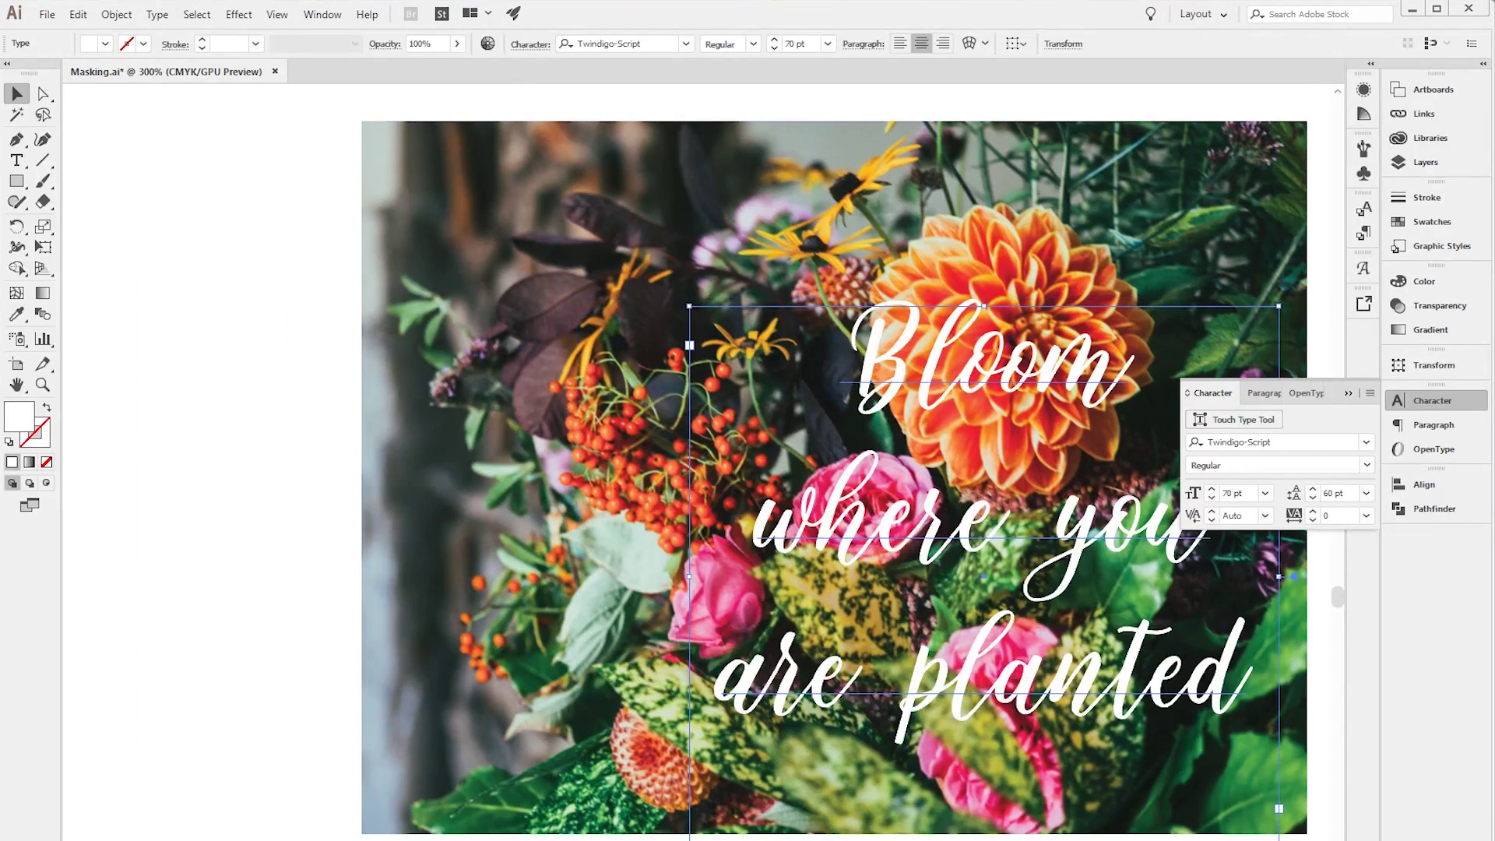
scroll(834, 476, right, 5)
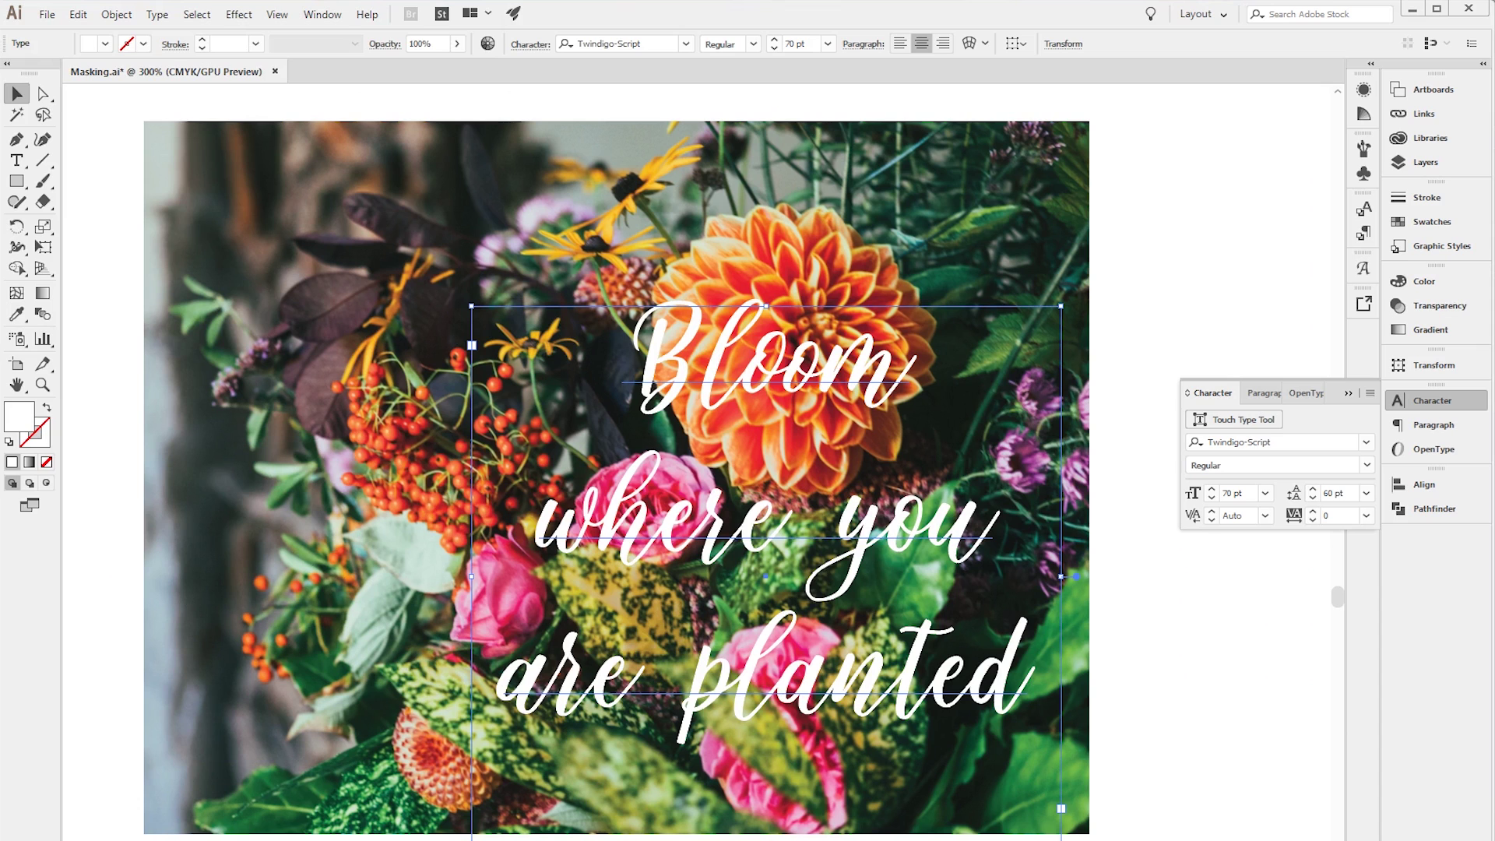
drag(678, 526, 698, 525)
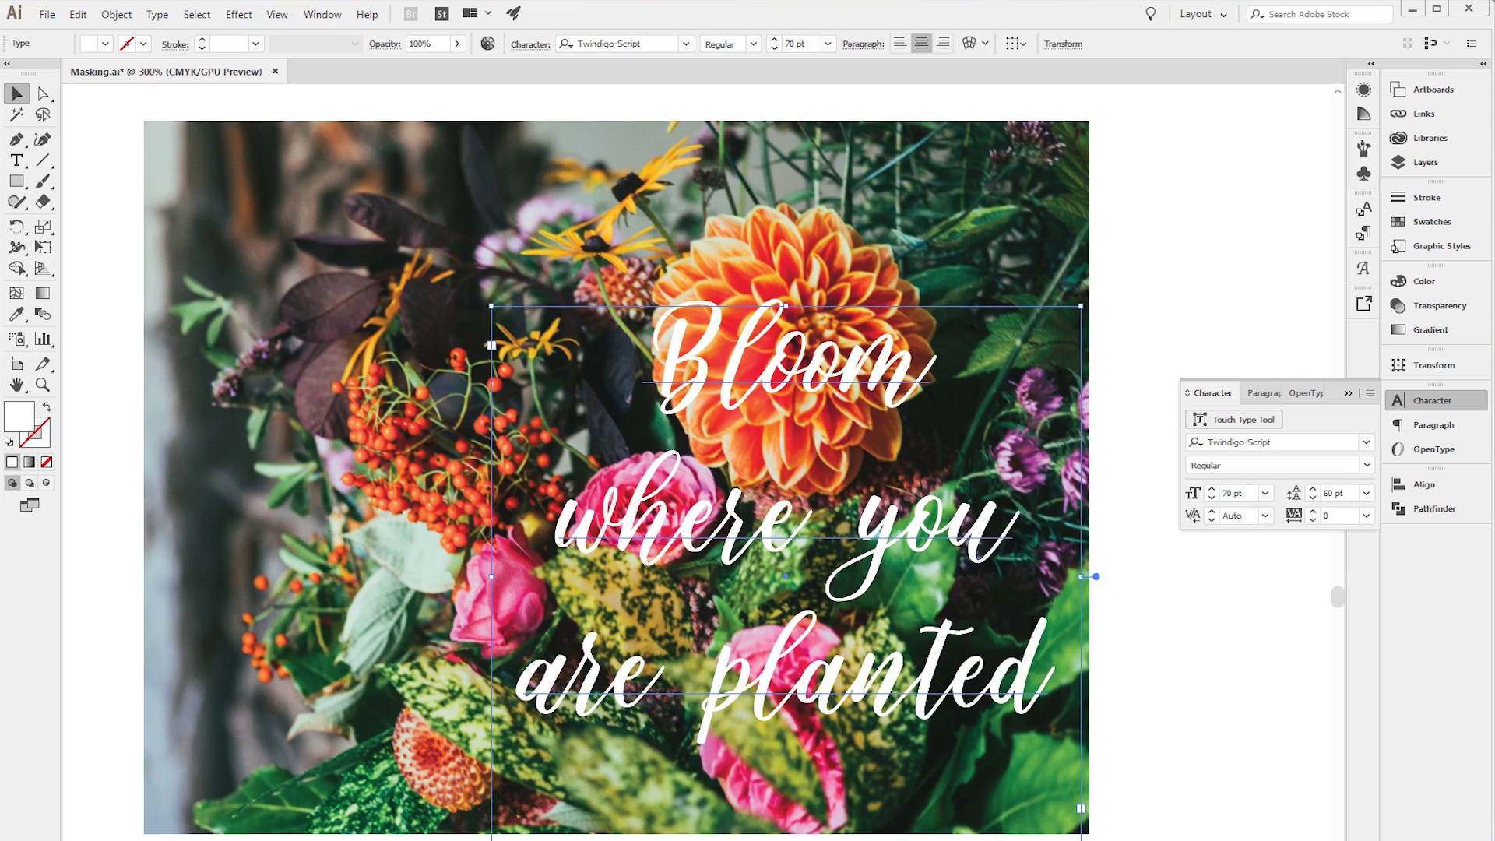
Enlarge the flower photo proportionally to about 407 by 307 pt and nudge the quote slightly to the right over it.
click(1039, 298)
scroll(615, 460, down, 3)
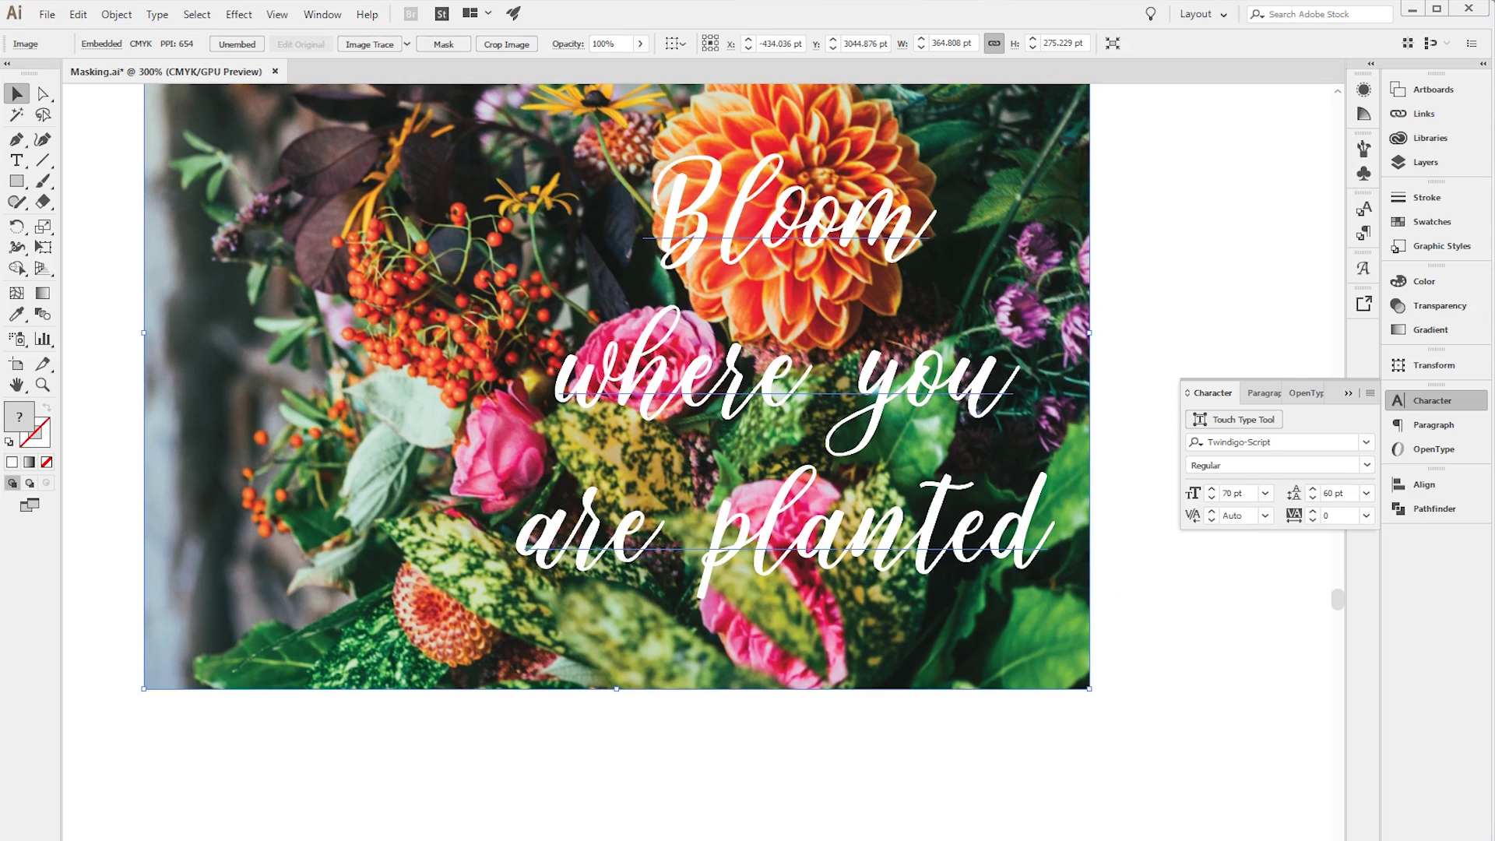
drag(1089, 688, 1149, 759)
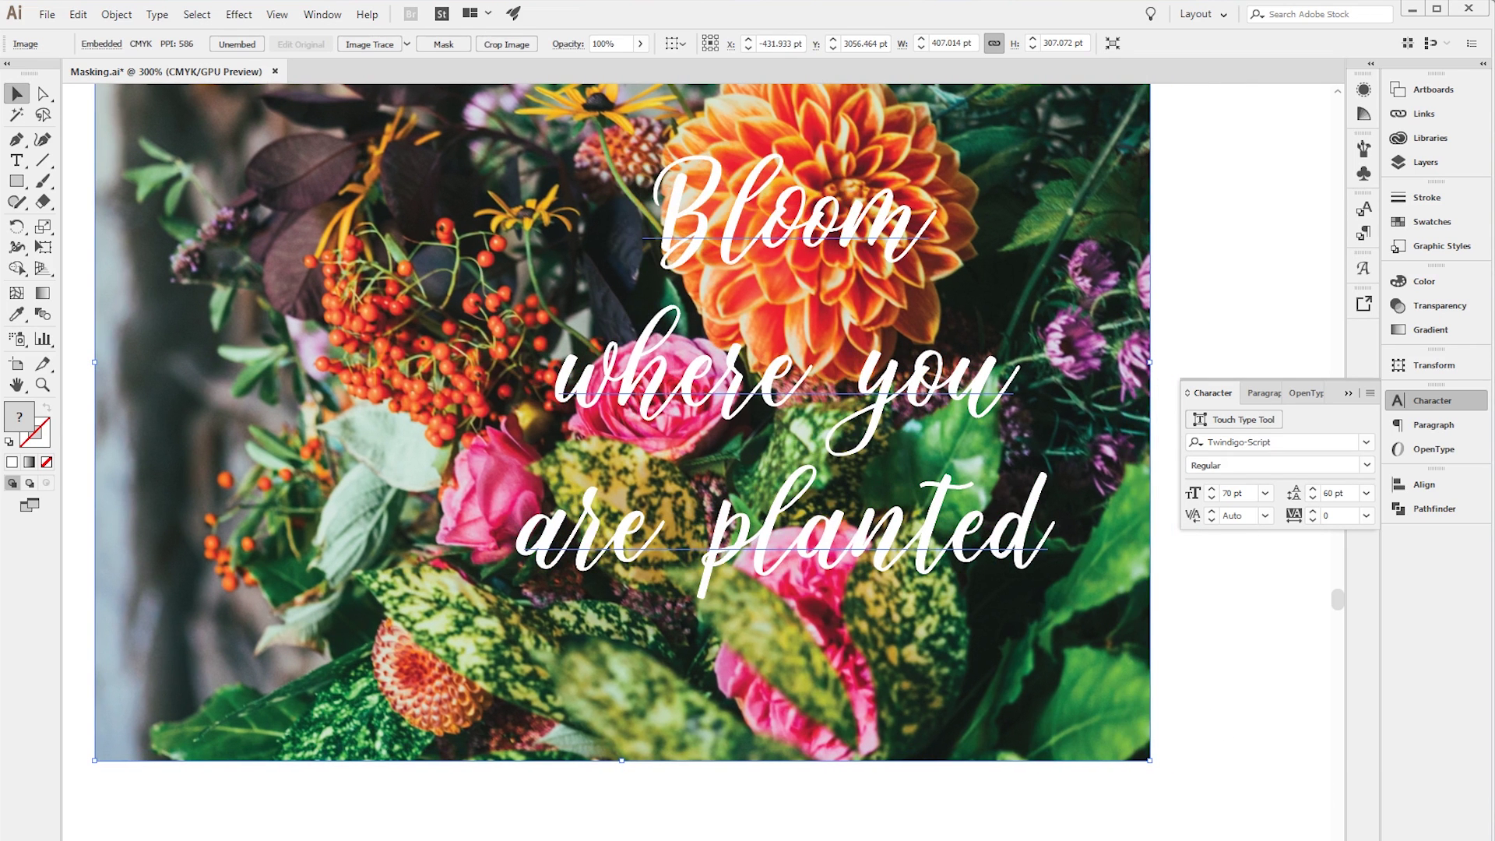
drag(885, 214, 890, 213)
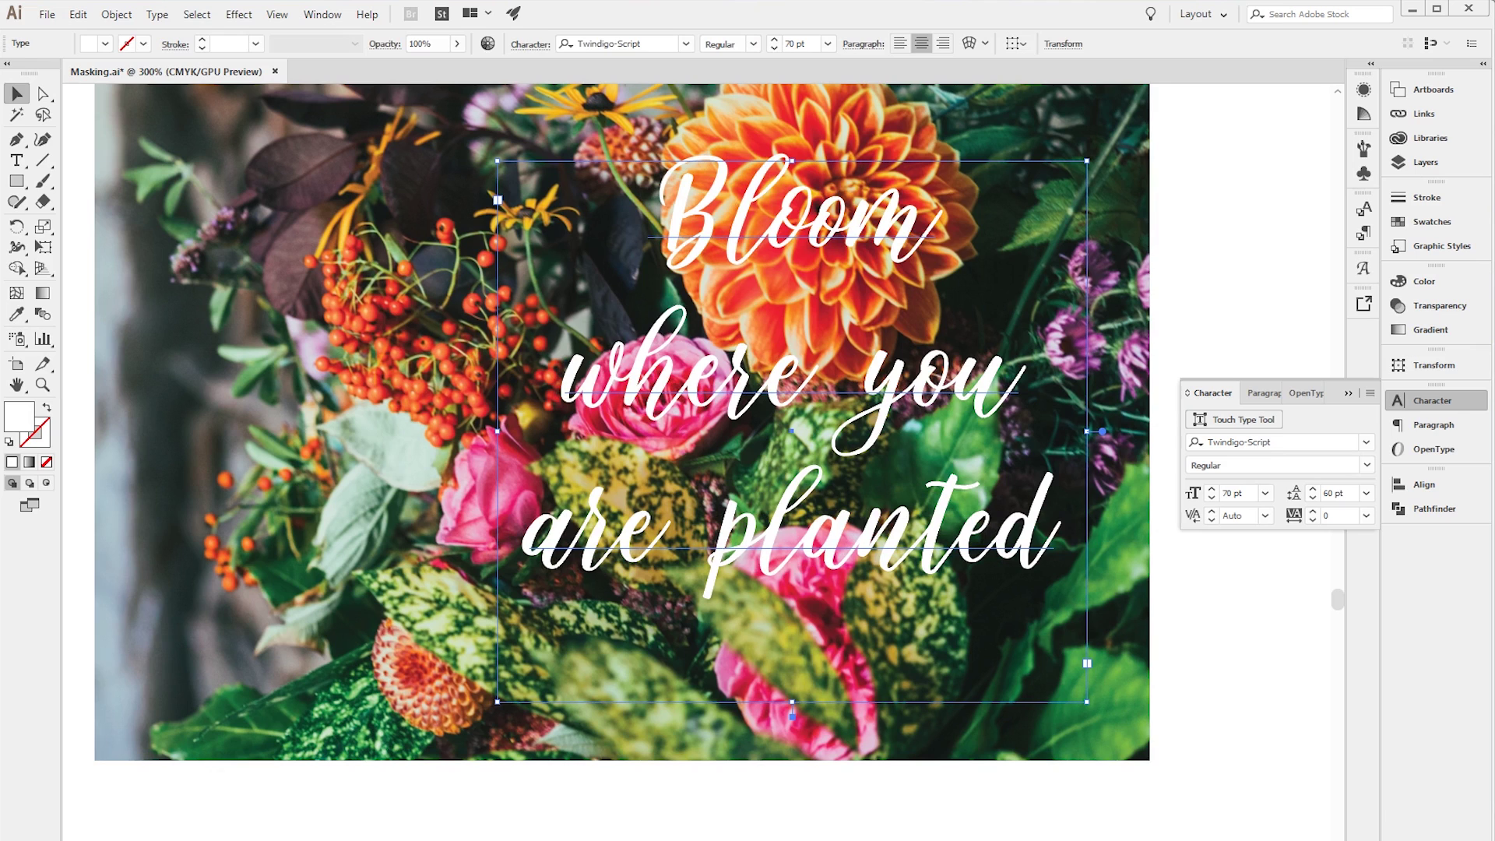
key(ctrl+shift+a)
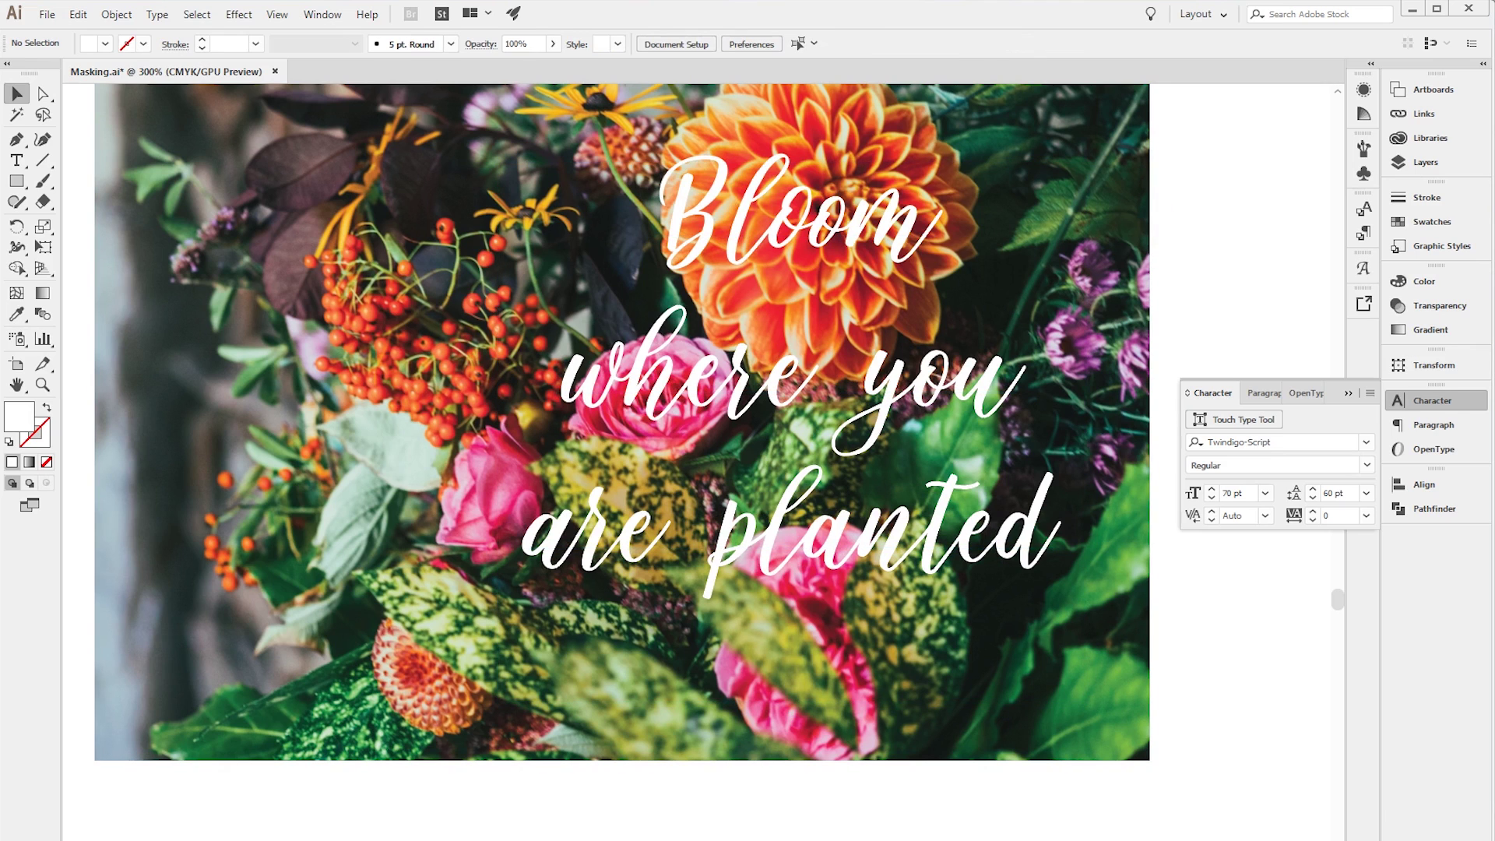
Select the white quote together with the flower photo and make a clipping mask from them.
drag(1198, 818, 436, 147)
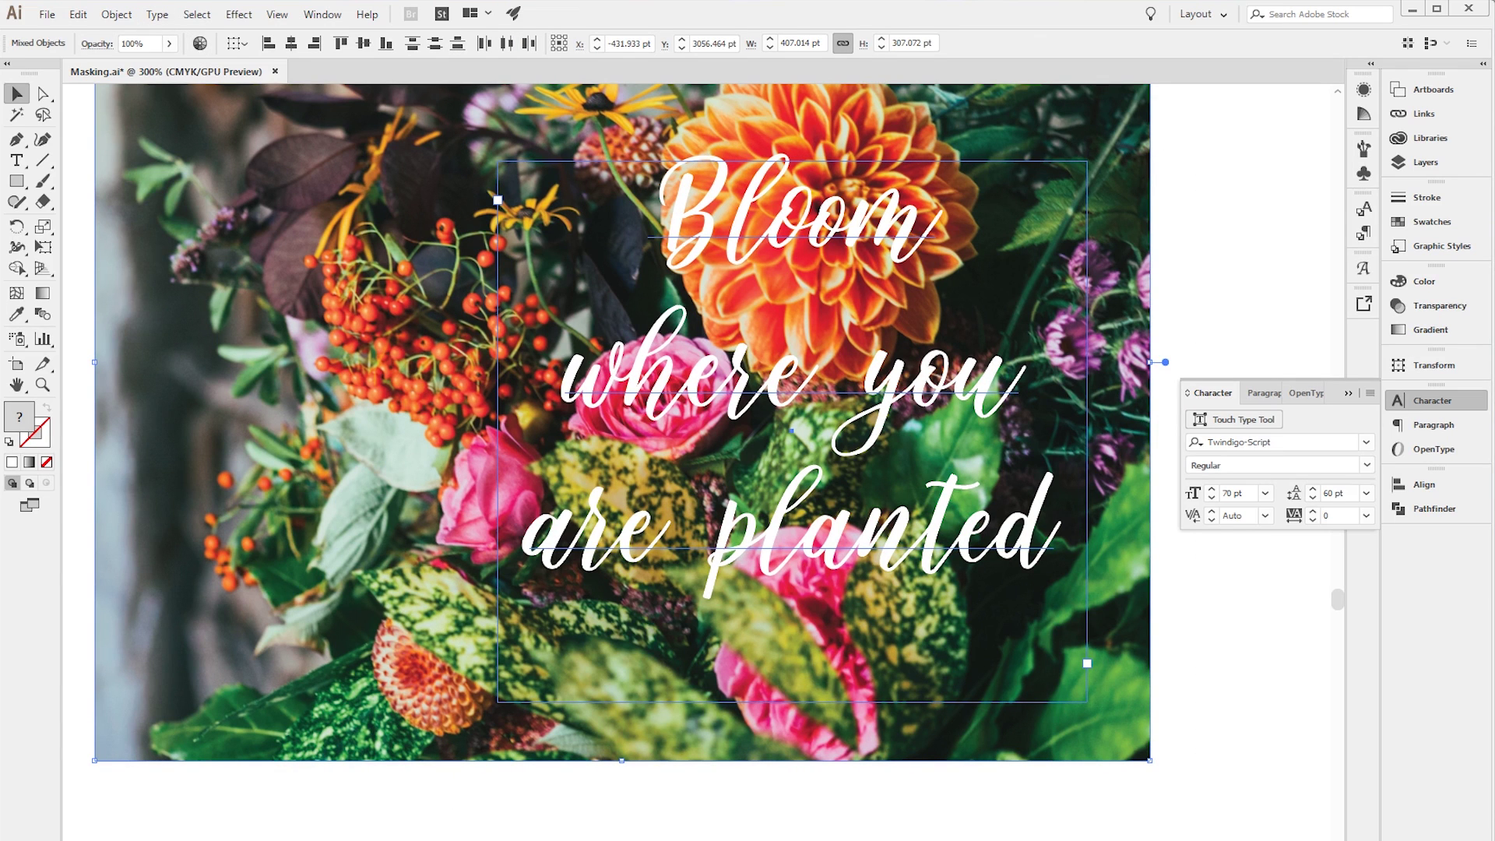
click(117, 14)
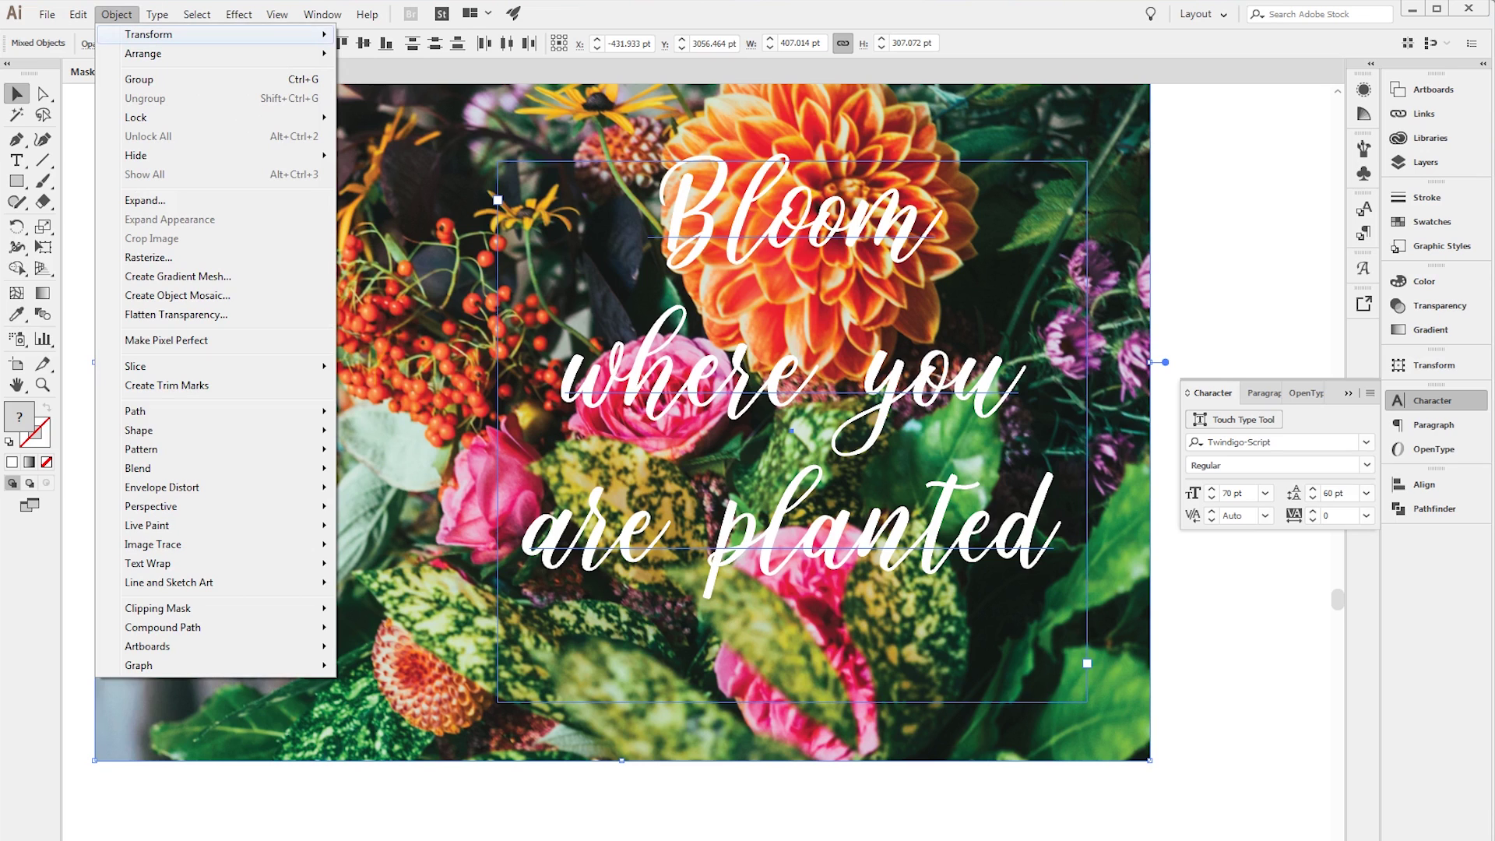
mouse_move(156, 608)
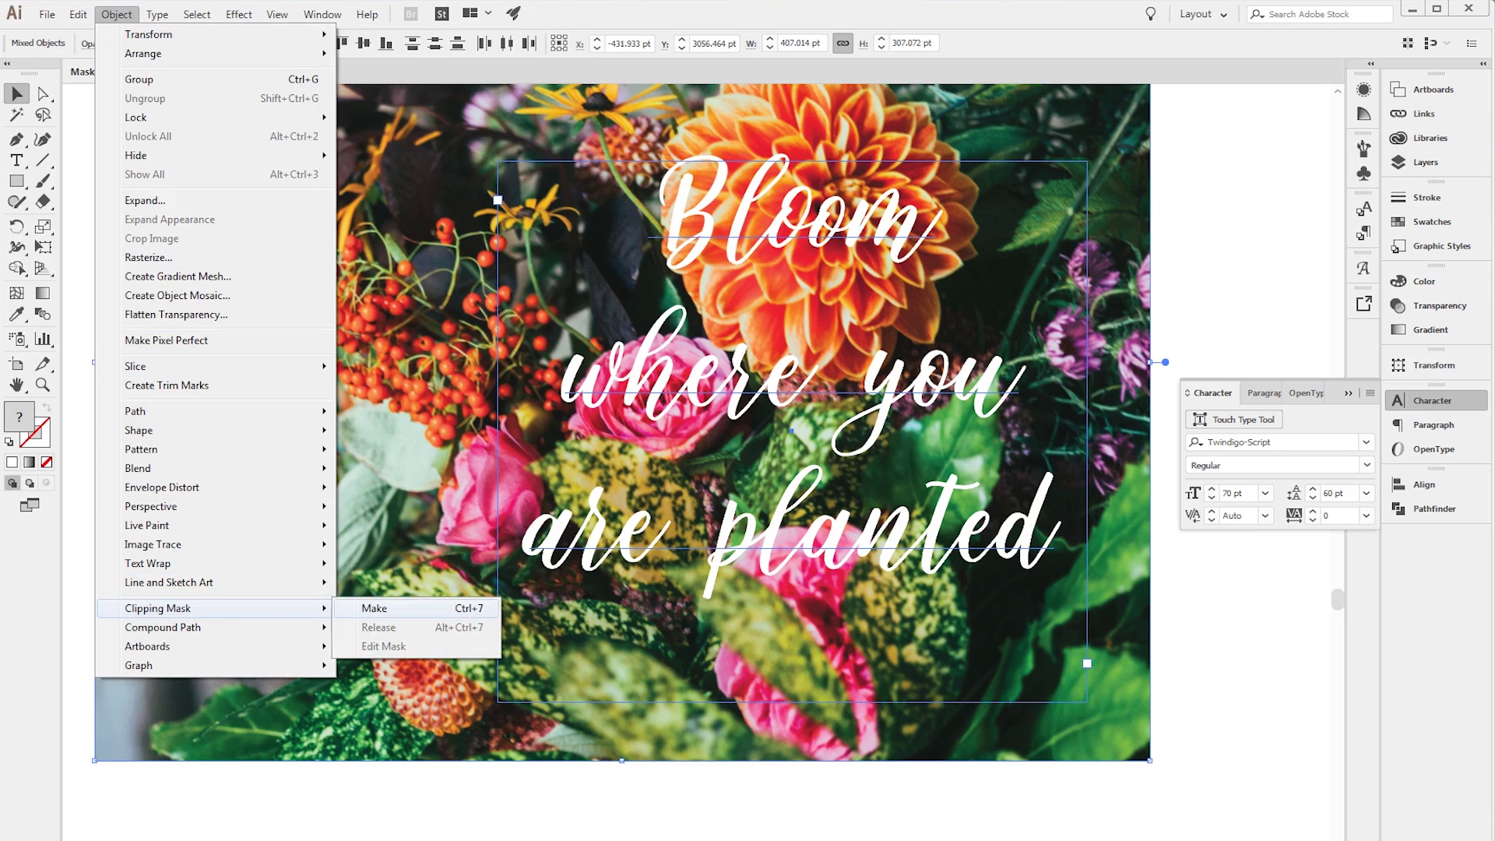
click(375, 608)
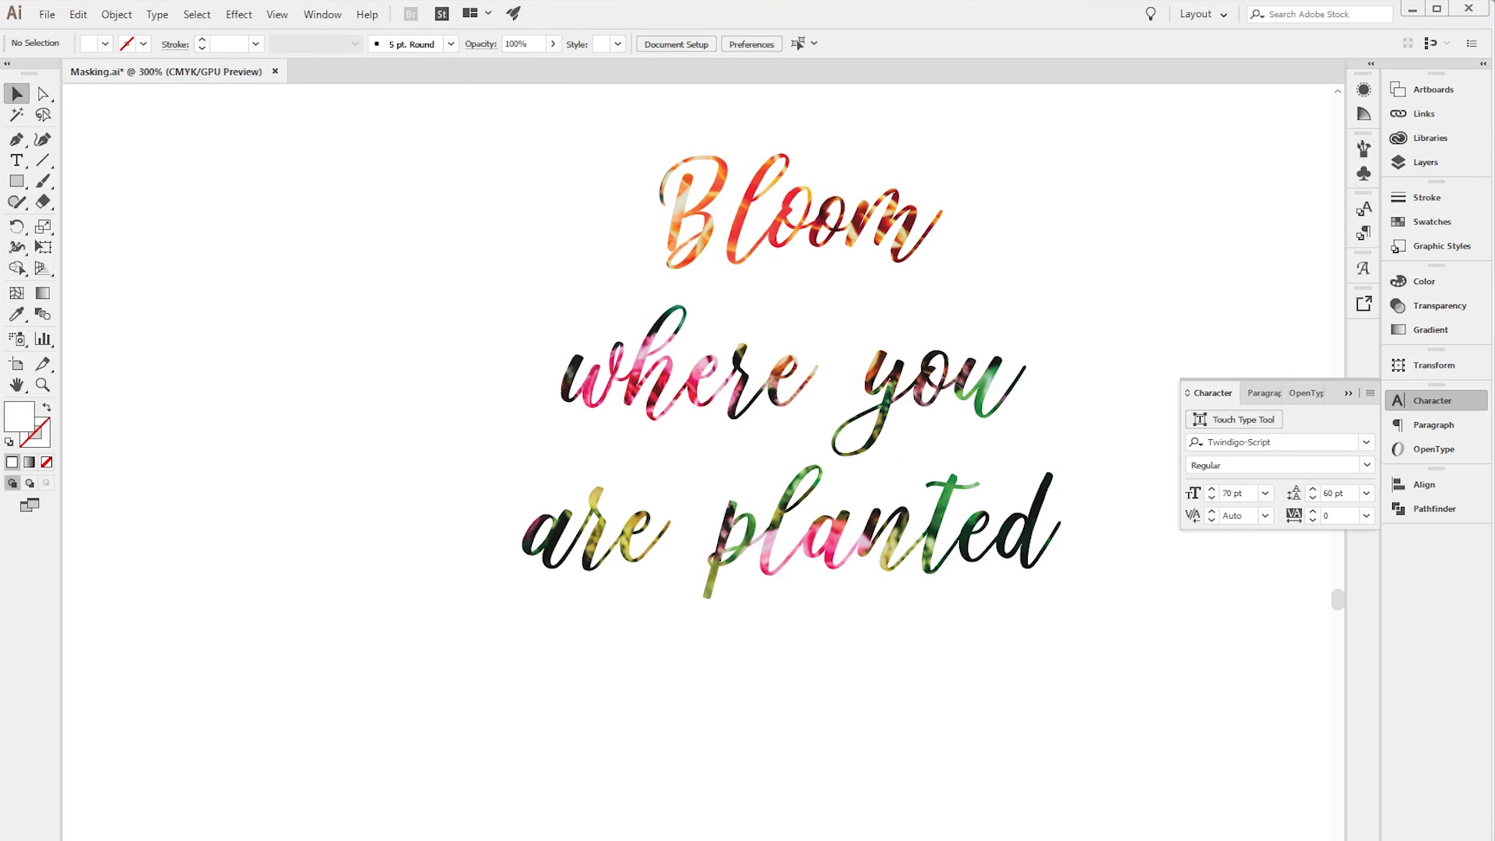
Release the clipping mask on the flower-filled quote to separate the text and the photo.
key(ctrl+a)
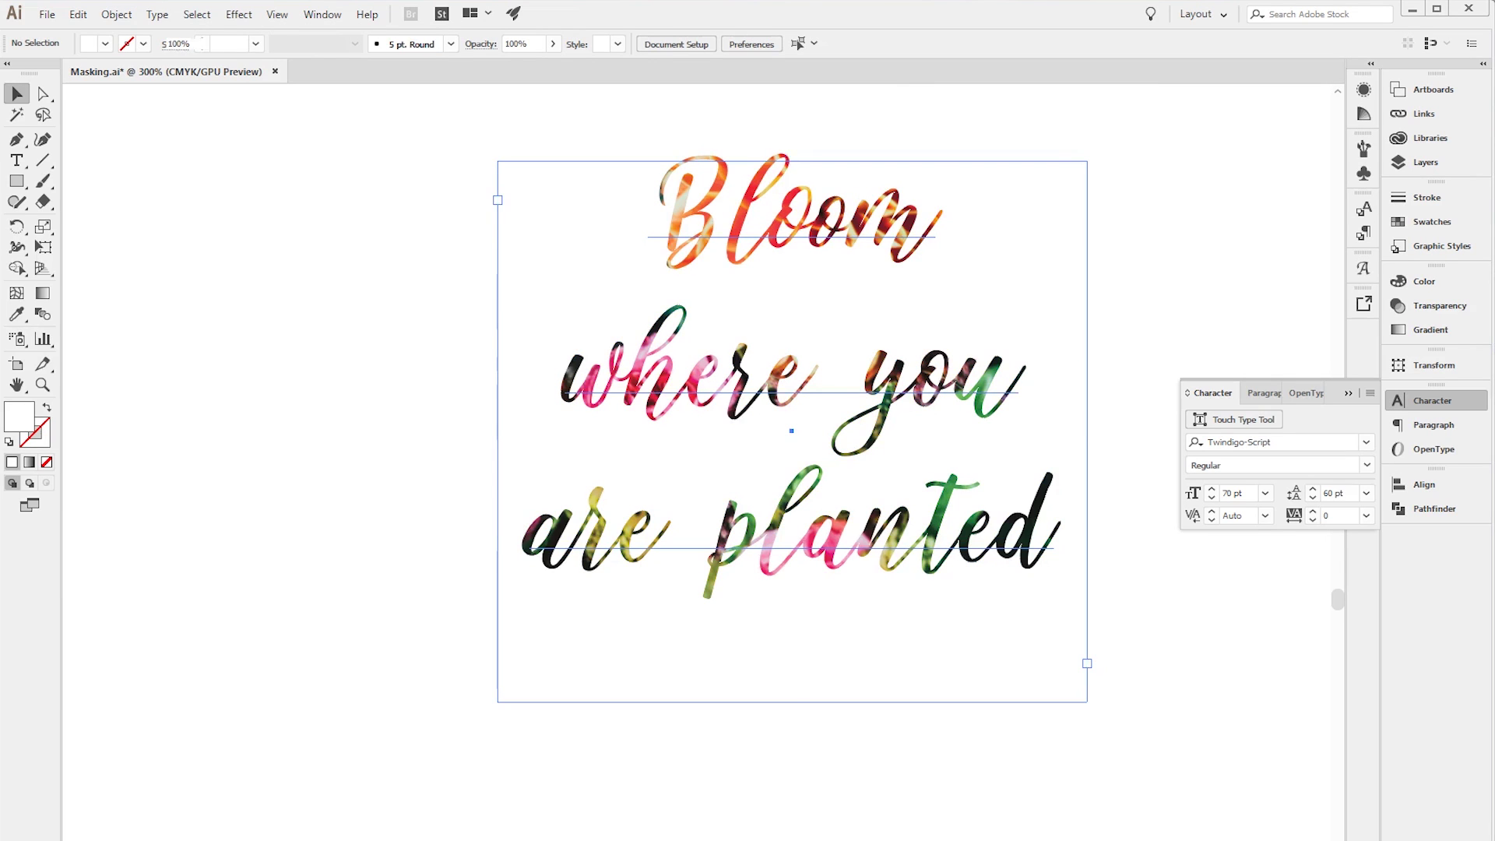
click(761, 393)
right_click(761, 393)
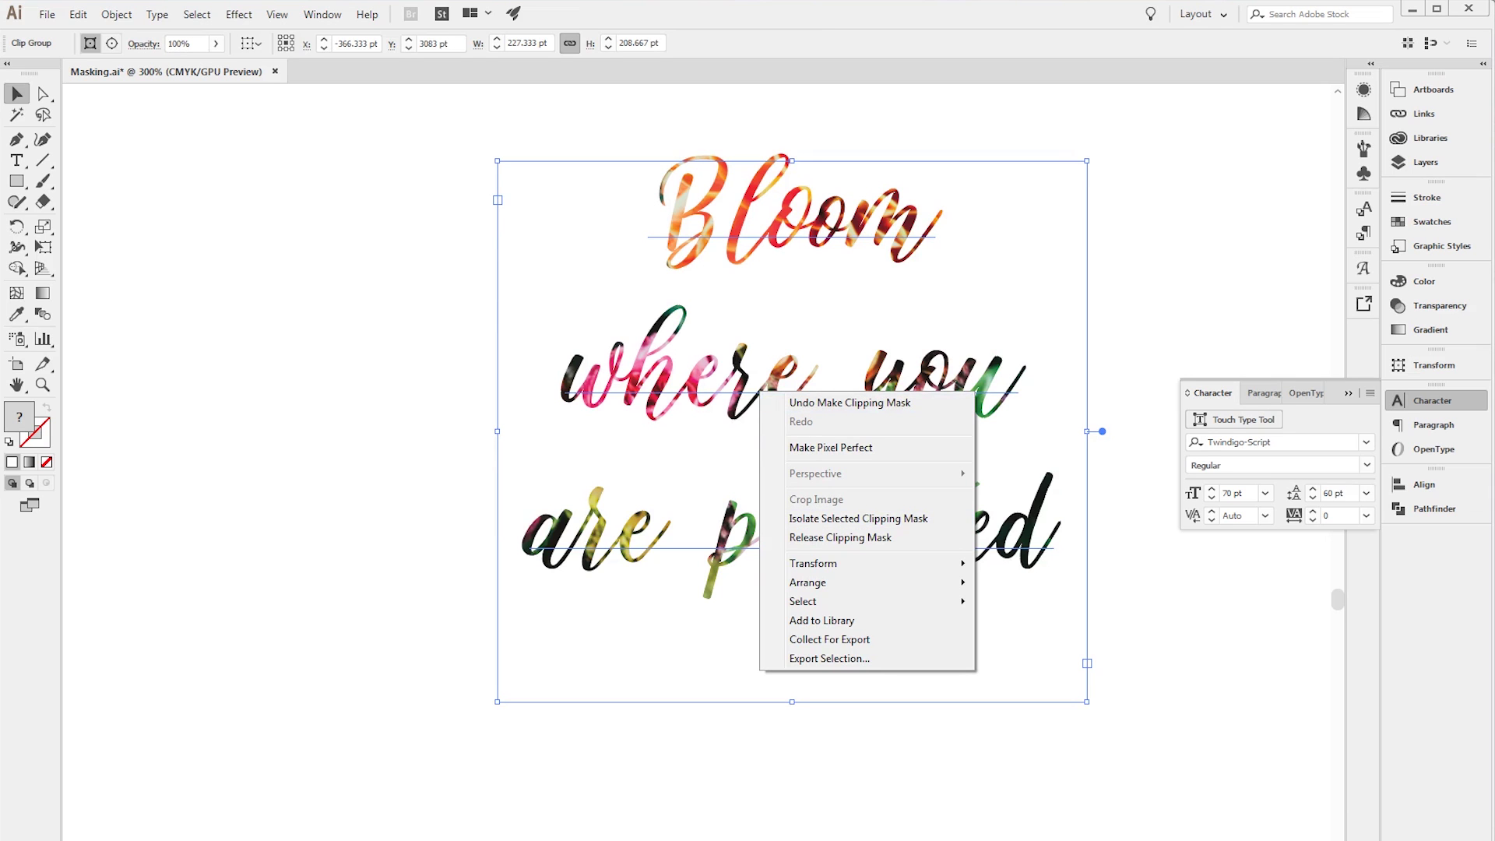
click(840, 537)
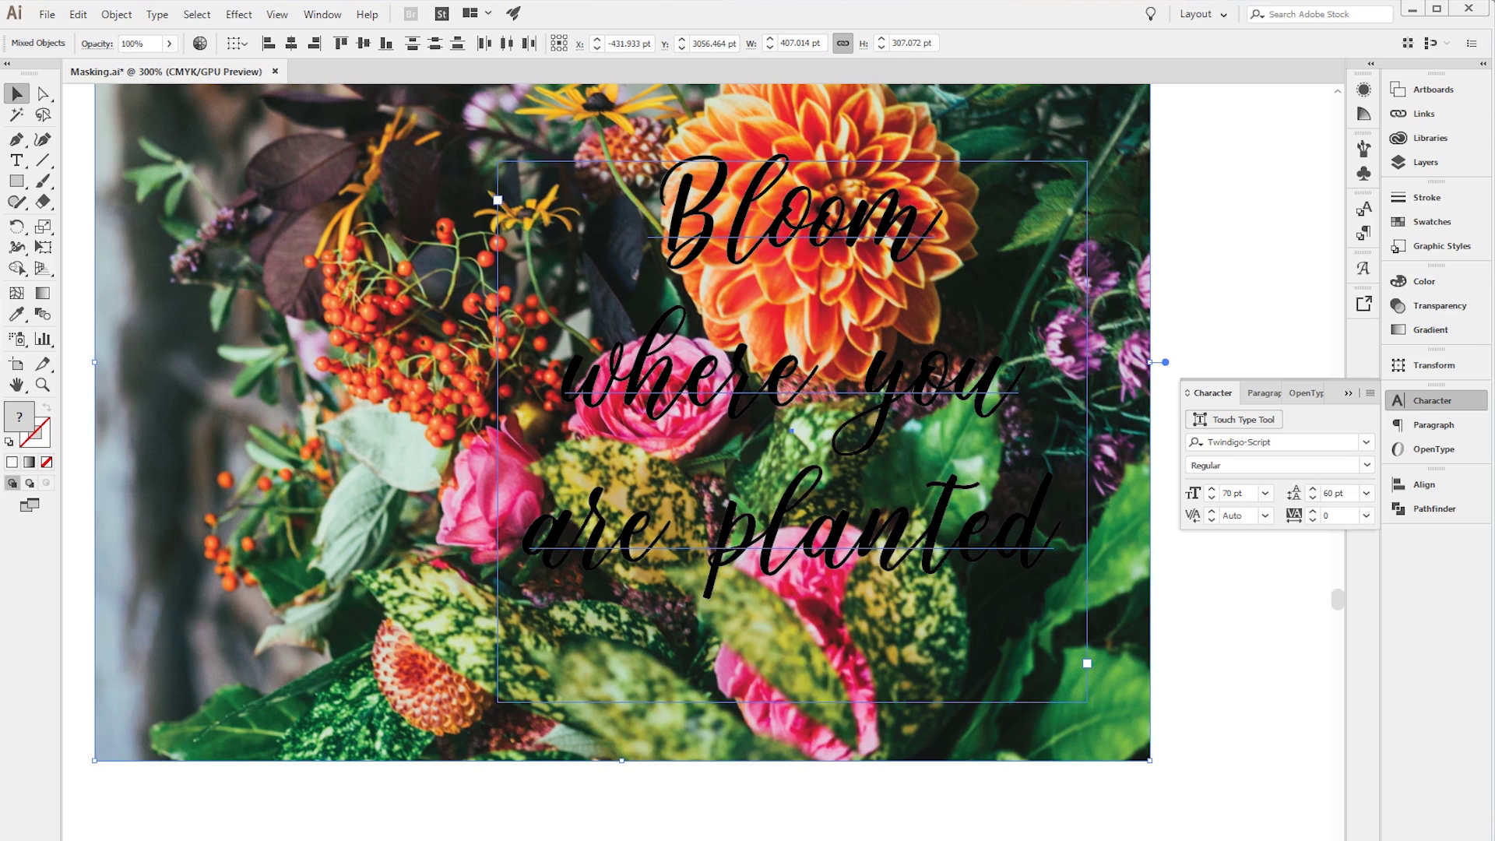
Make the clipping mask again from the selected quote and flower photo, and deselect everything.
key(ctrl)
key(ctrl+7)
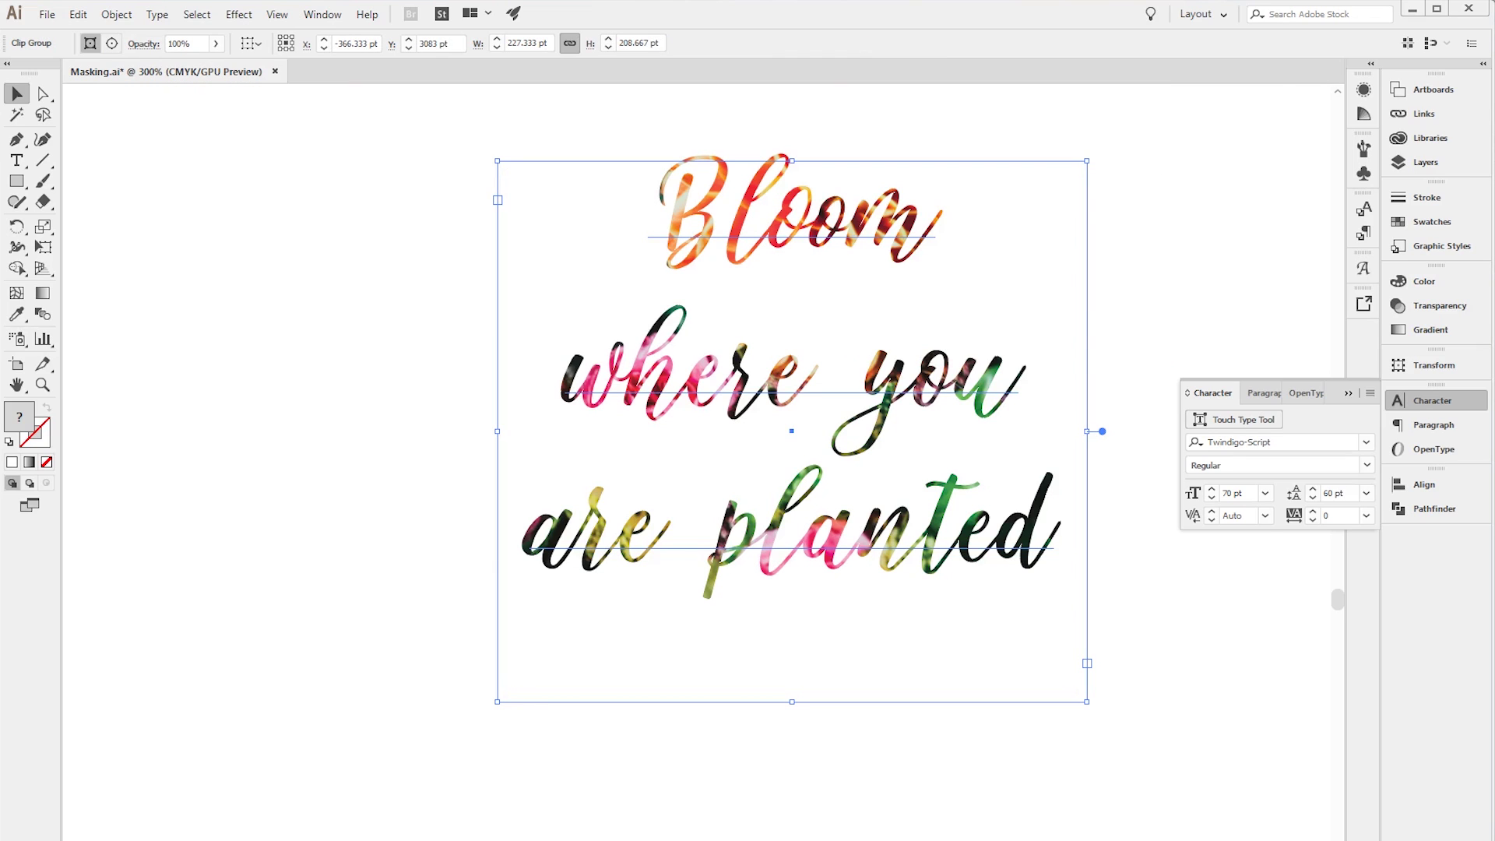
key(ctrl+shift+a)
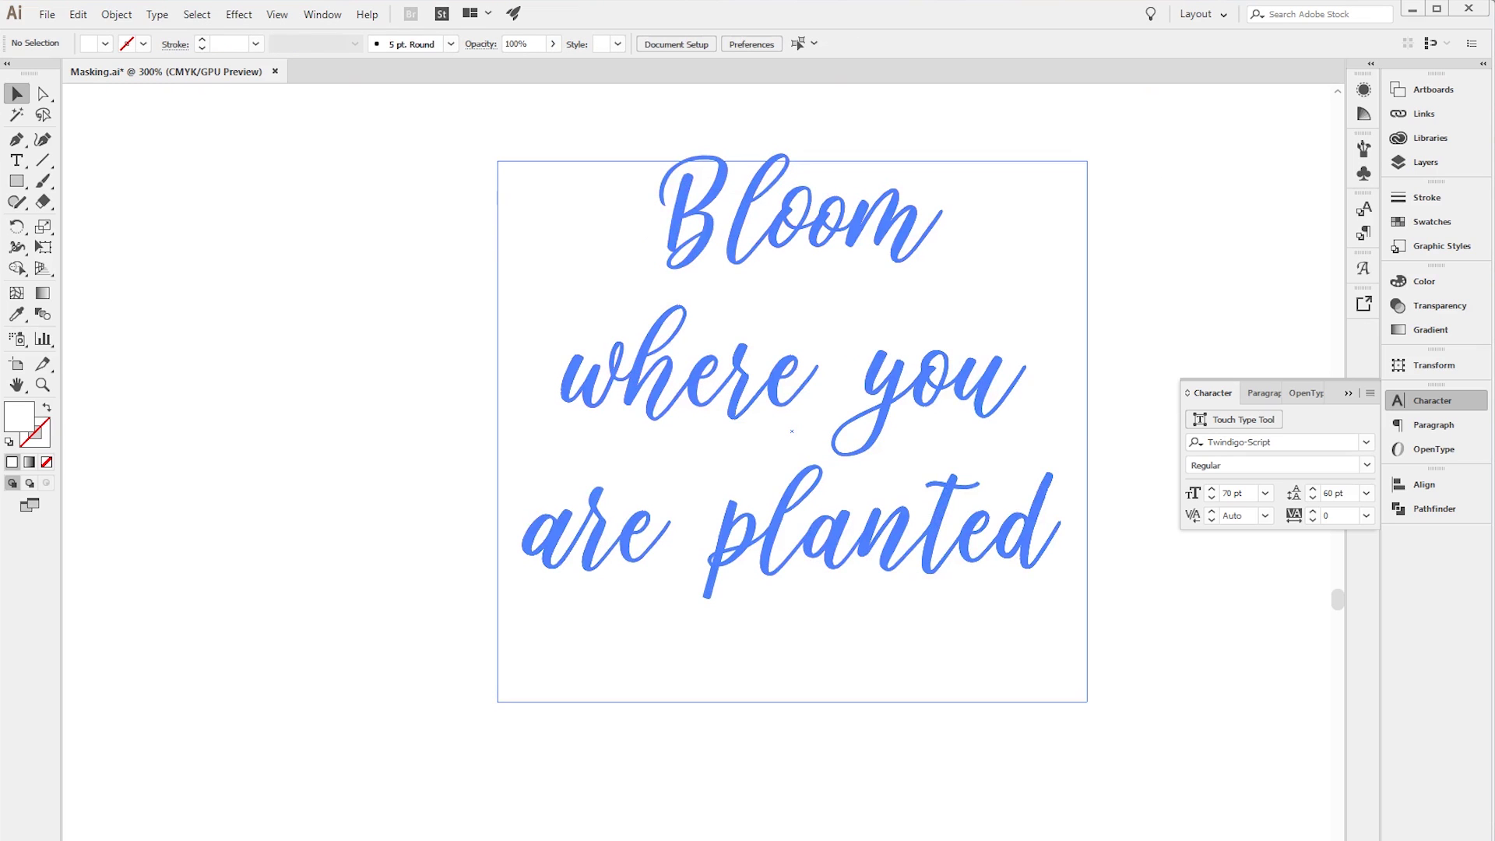
Isolate the clip group and add an exclamation mark after "planted" in the masked quote.
double_click(781, 381)
key(t)
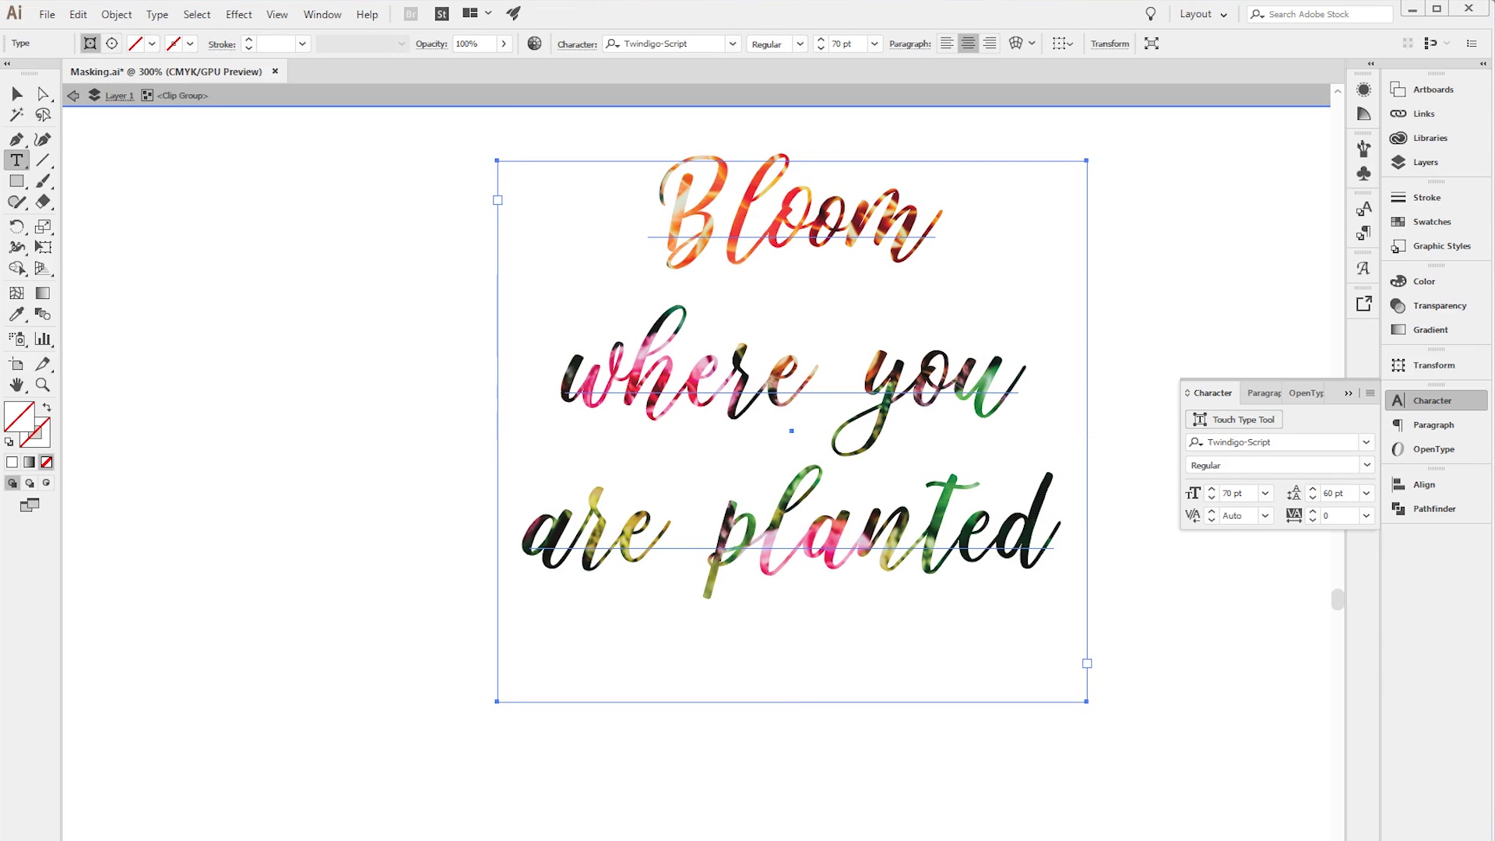
click(781, 381)
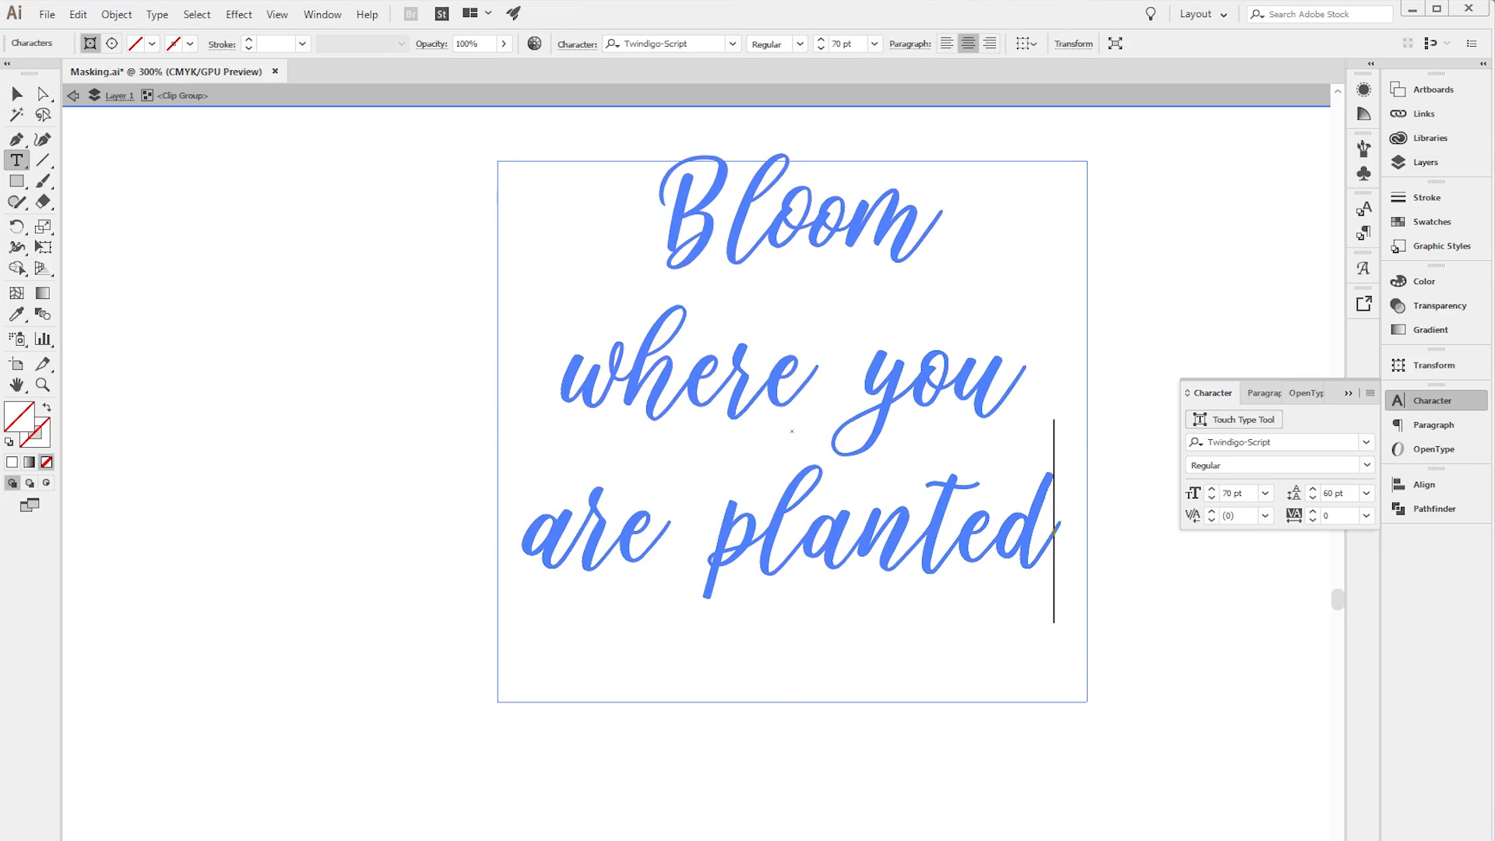
text(!)
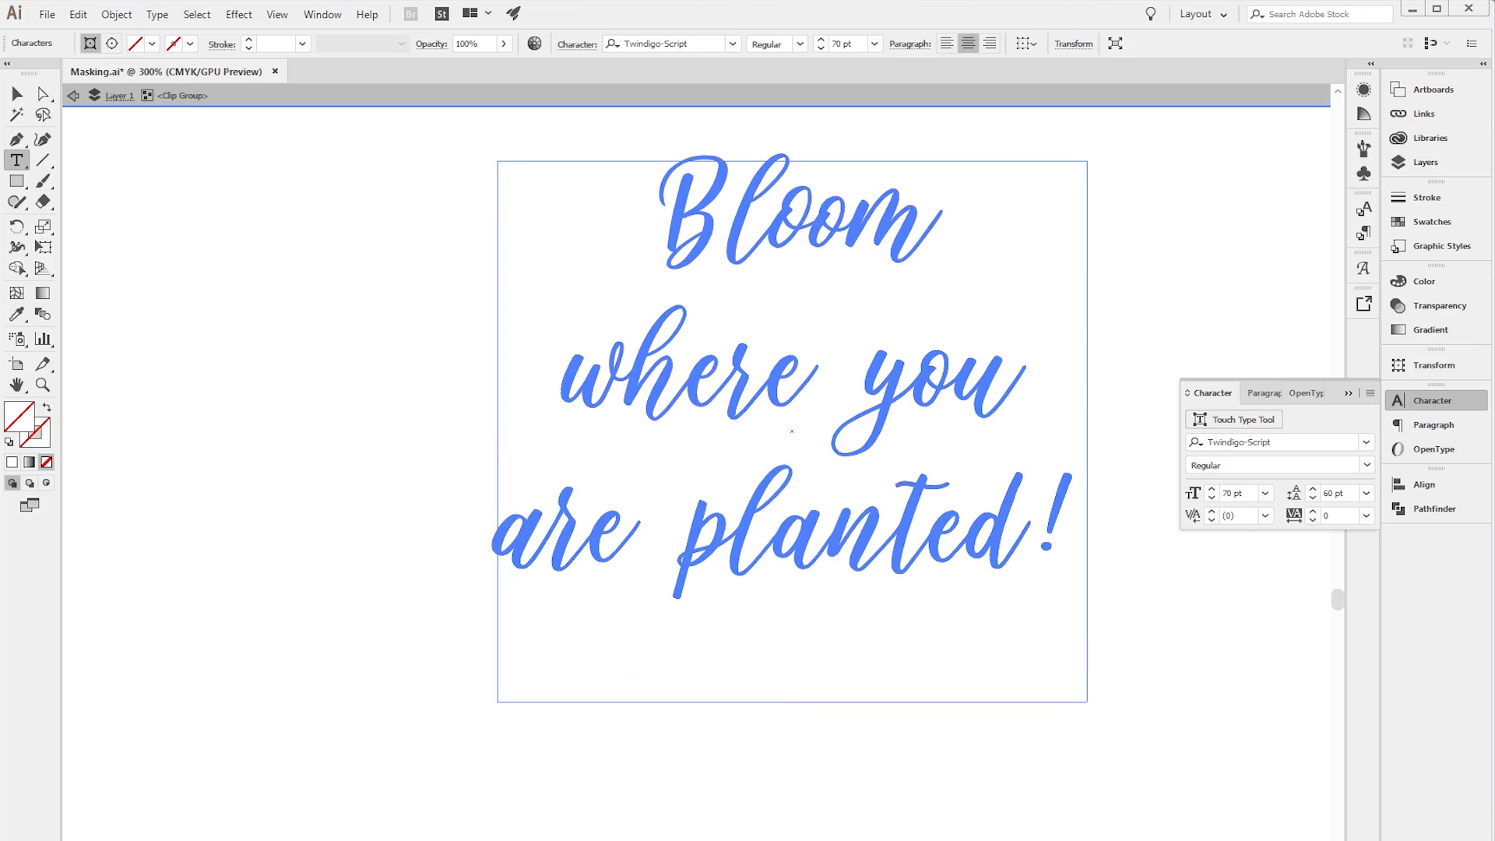
key(Escape)
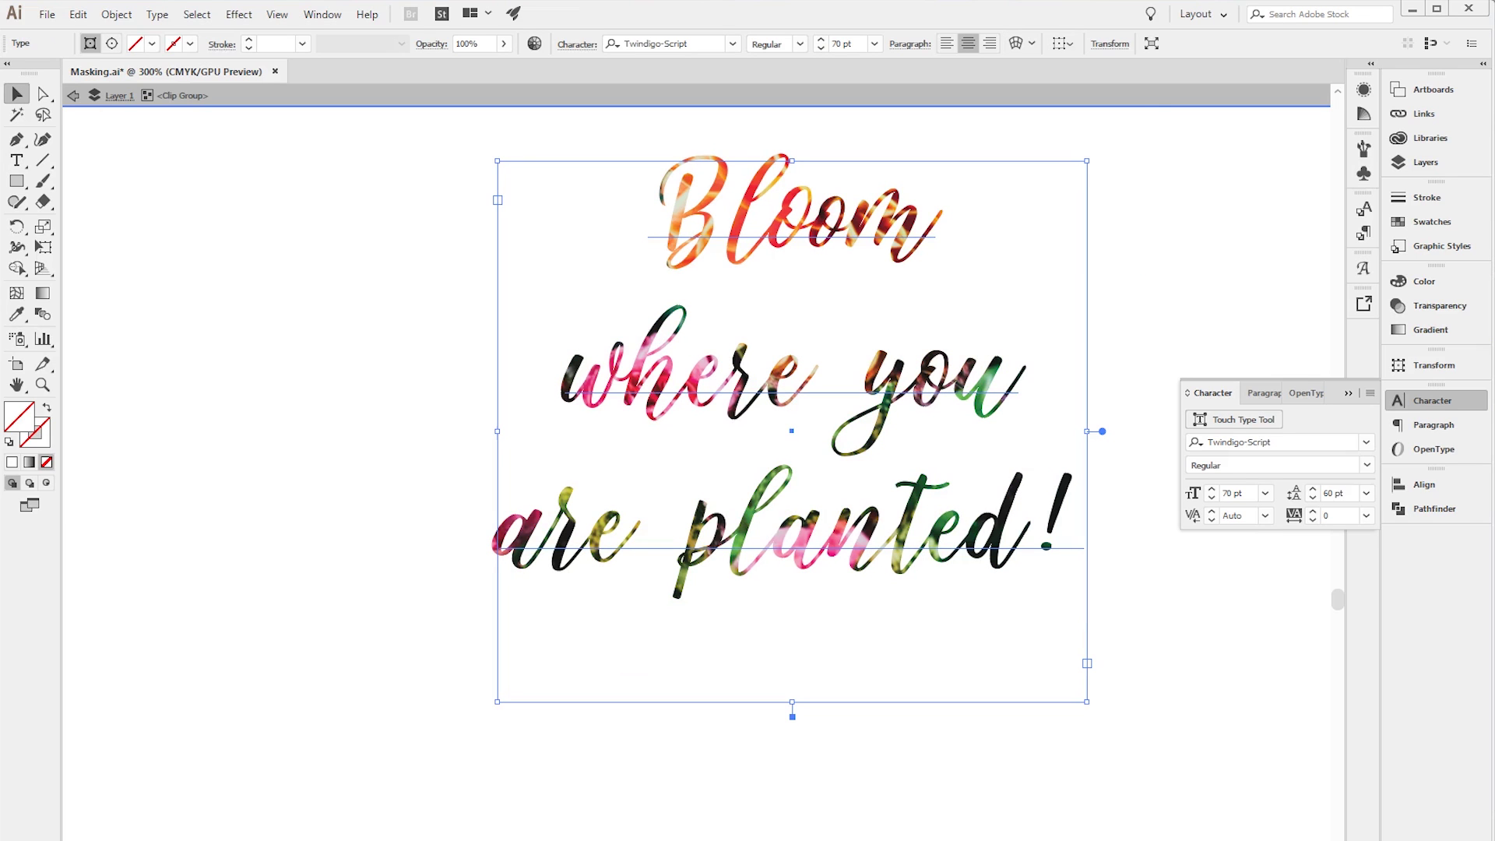